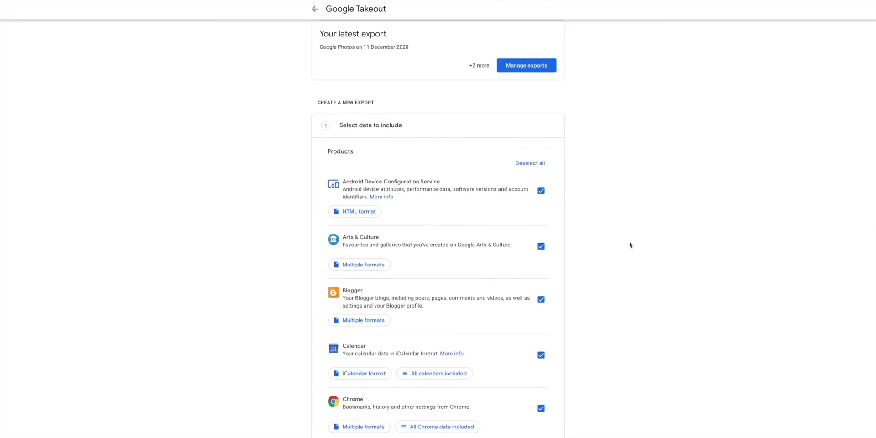
scroll(629, 245, "down", 2)
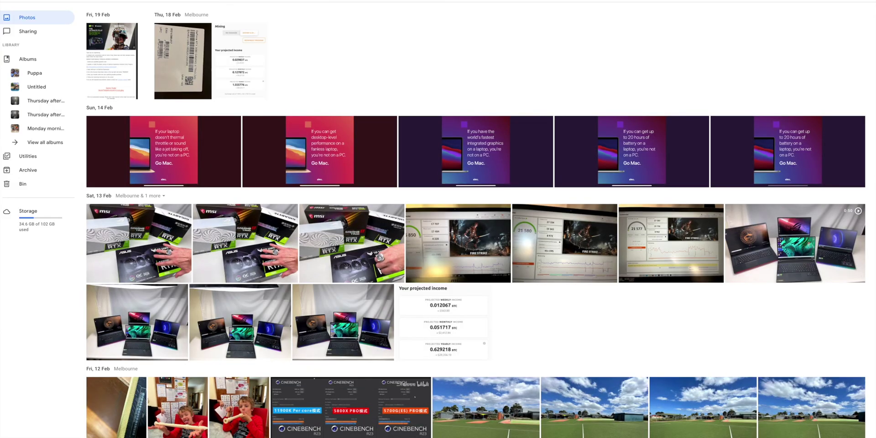
scroll(710, 73, "down", 1)
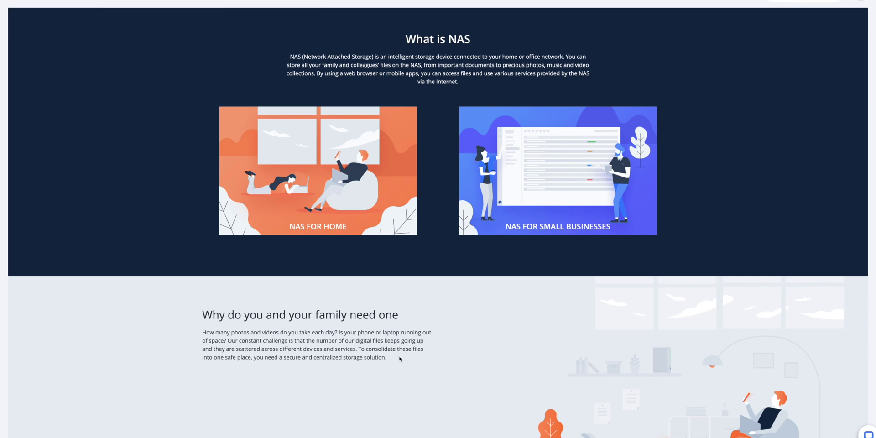
Look through Synology's NAS introduction, the NAS Selector questions and the recommended home NAS models.
scroll(399, 358, "down", 5)
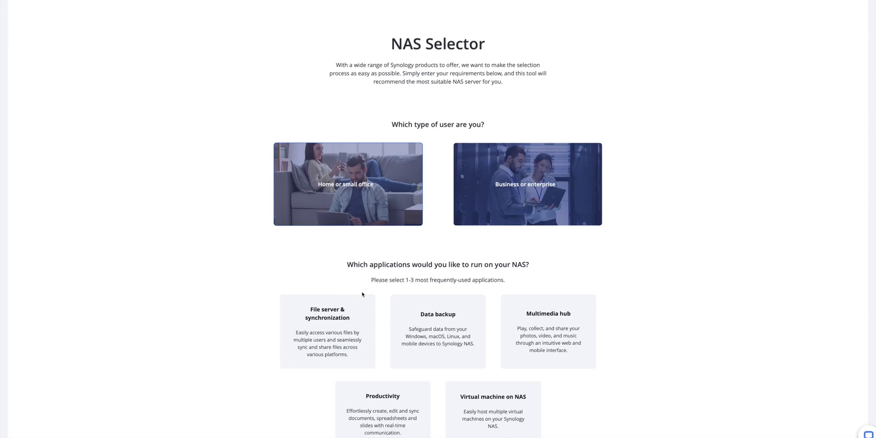
scroll(427, 293, "down", 3)
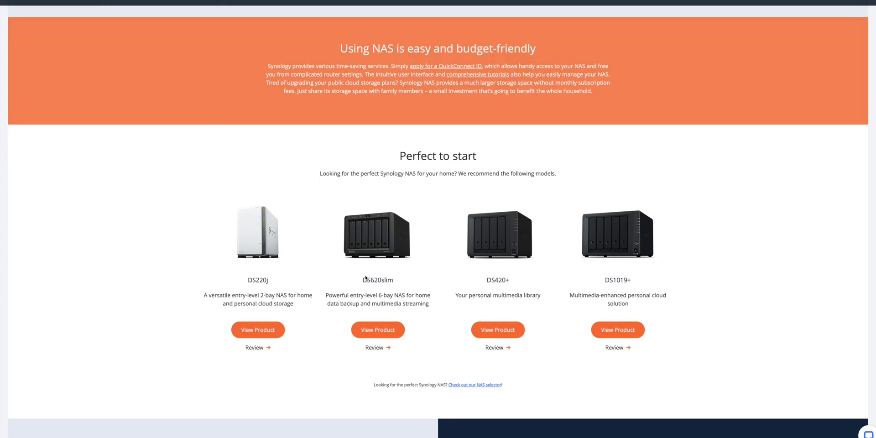
scroll(441, 317, "down", 1)
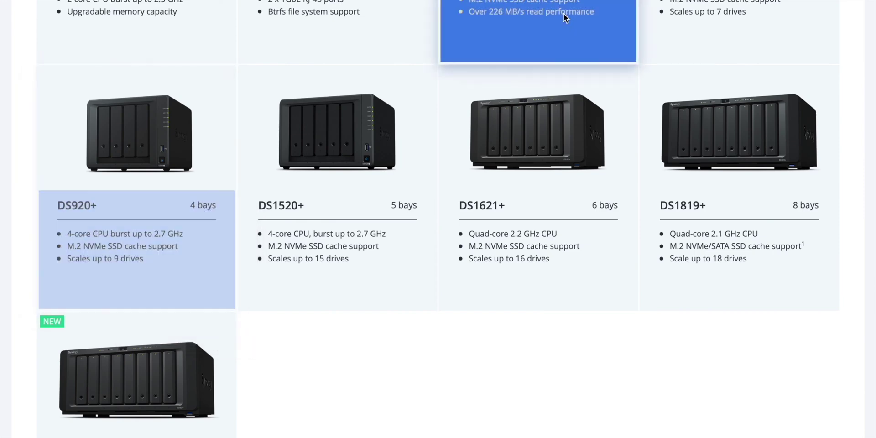
Examine the DiskStation DS920+ product page for its SSD cache, application performance, file syncing and collaboration features.
key("ctrl+Tab")
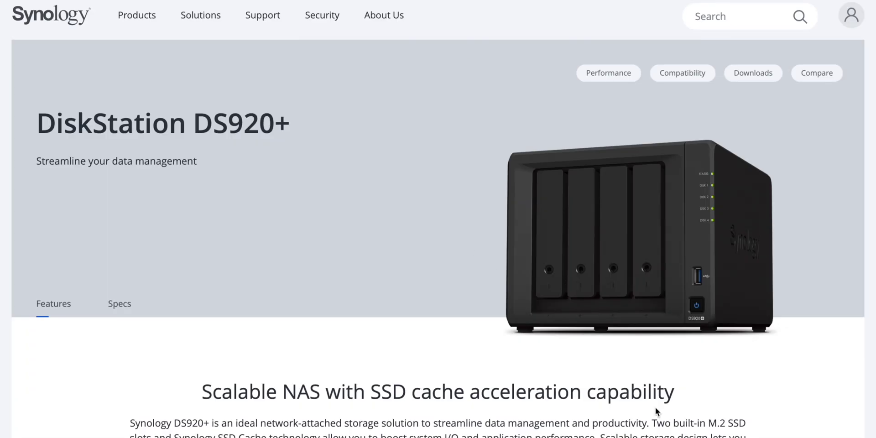
scroll(735, 419, "down", 10)
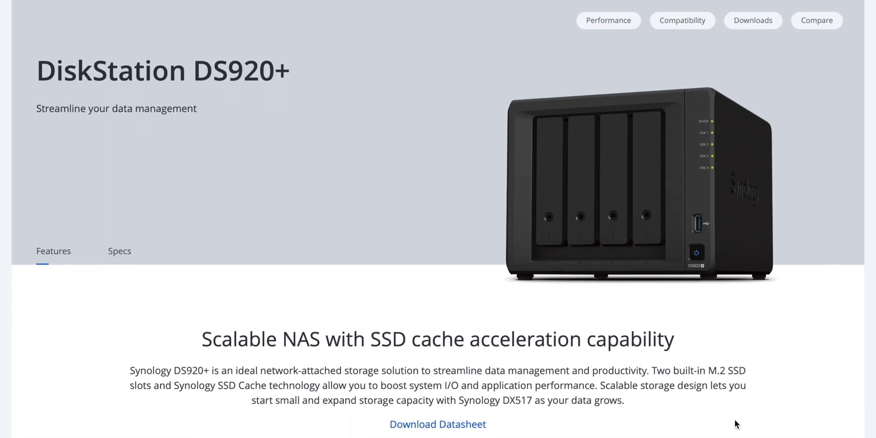
scroll(735, 421, "down", 1)
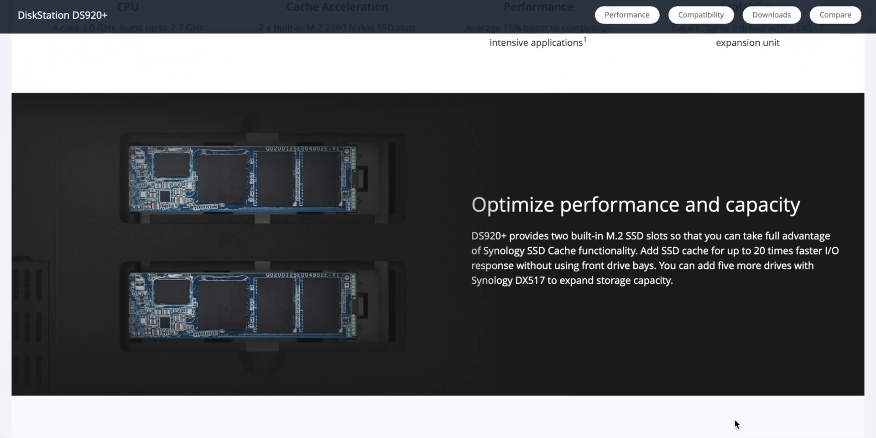
scroll(735, 425, "down", 10)
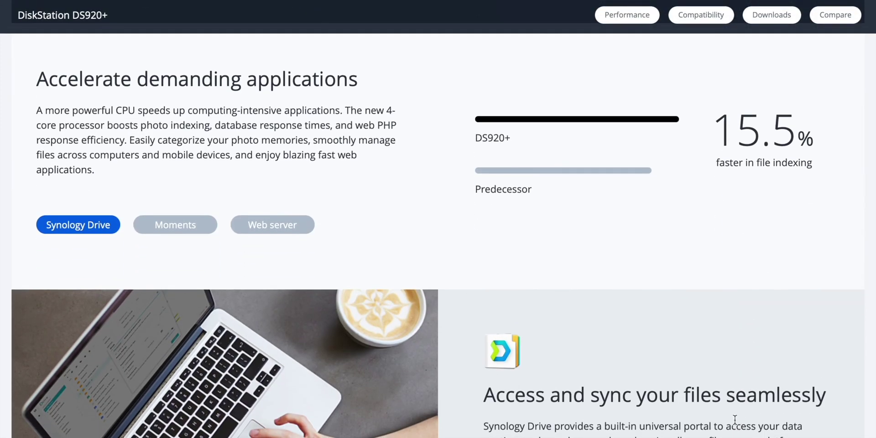
scroll(735, 419, "down", 1)
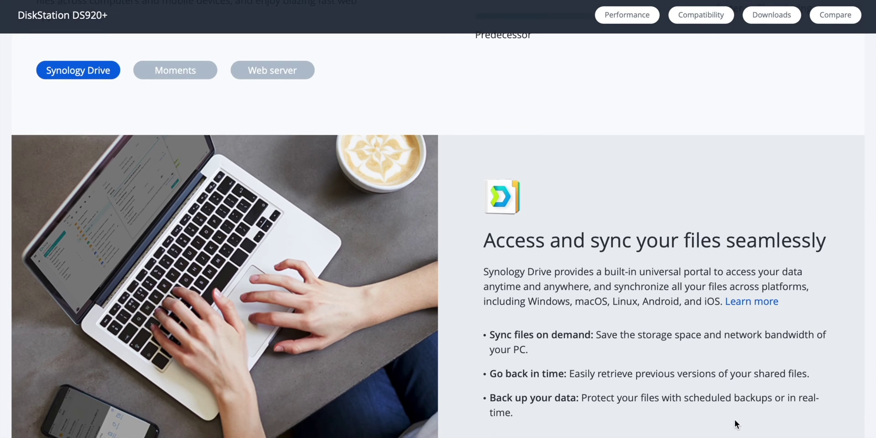
scroll(735, 423, "down", 10)
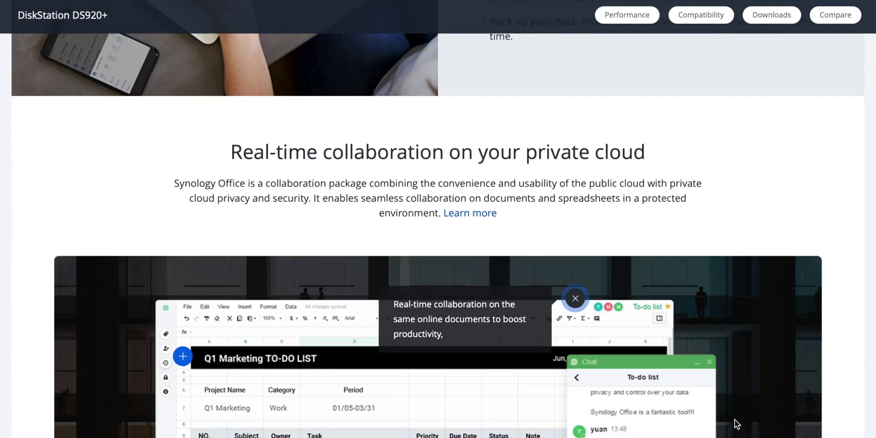
scroll(735, 424, "up", 1)
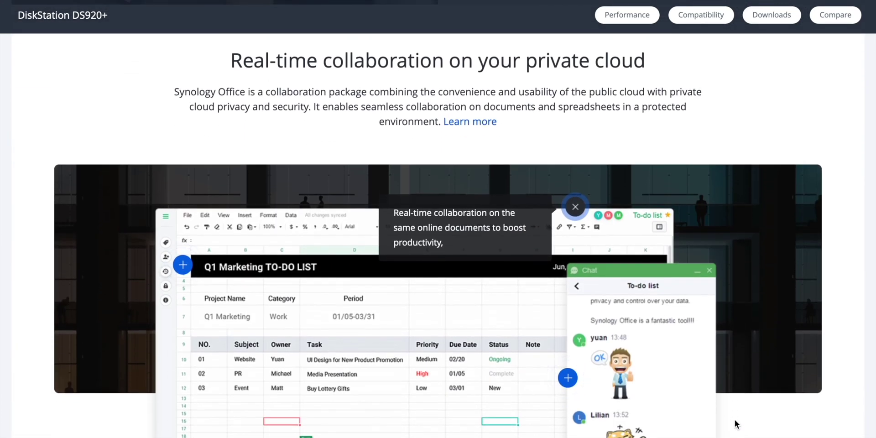
scroll(734, 423, "down", 1)
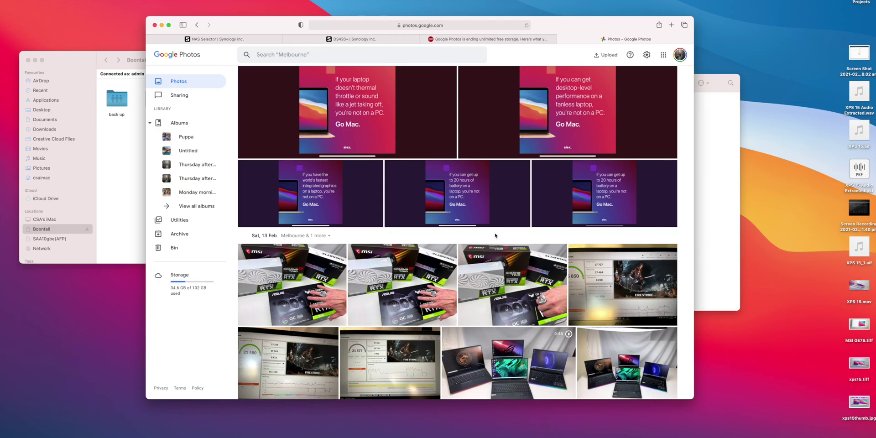
Review the products offered for a new Google Takeout export and exclude Android Device Configuration Service.
scroll(495, 236, "up", 2)
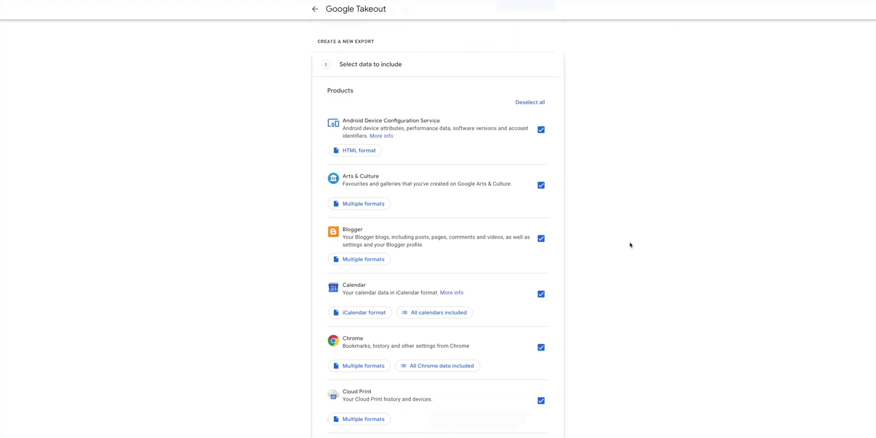
scroll(630, 245, "down", 8)
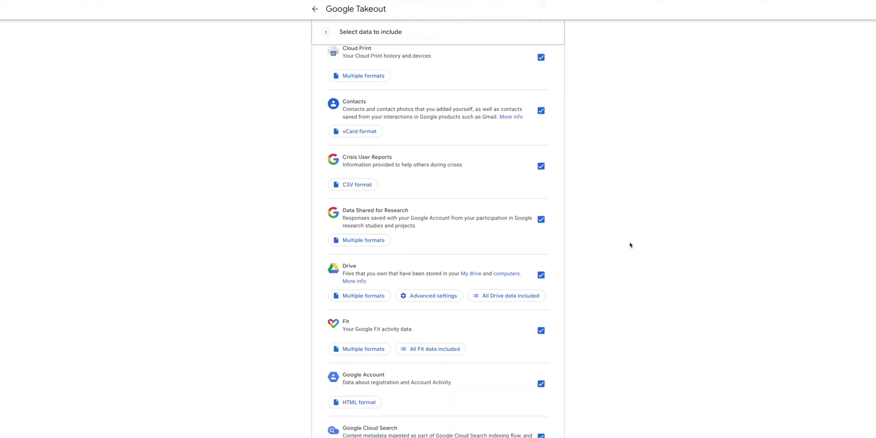
scroll(630, 245, "up", 8)
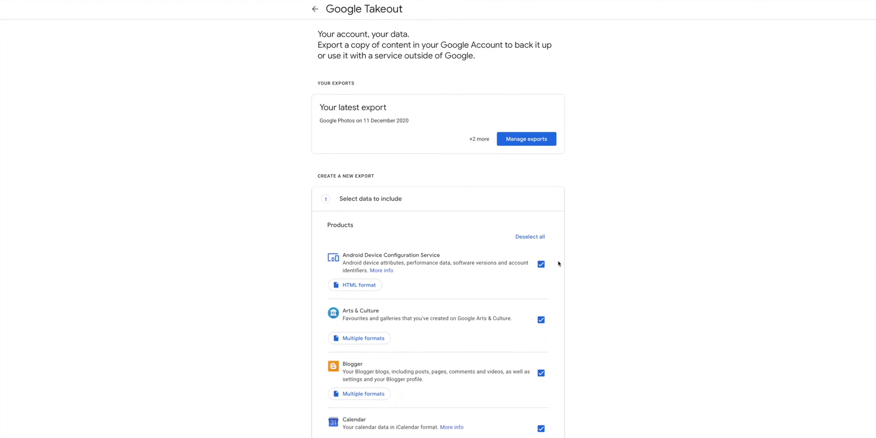
left_click(541, 265)
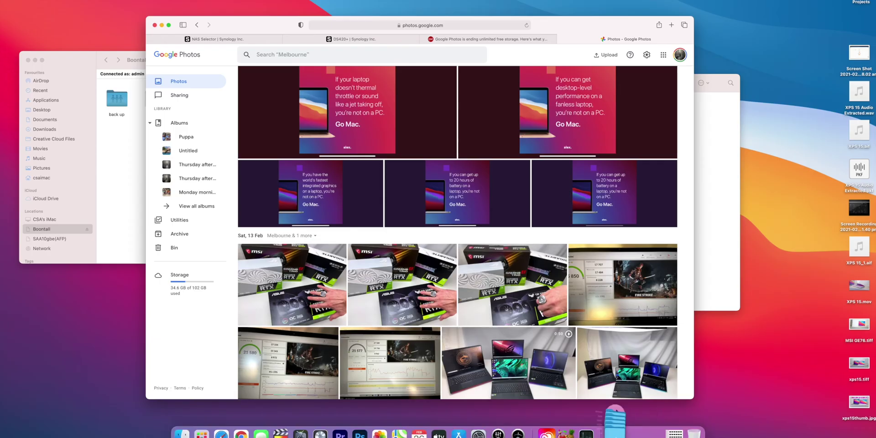
Open the Downloads folder in Finder and open all five Takeout folders together.
right_click(619, 433)
left_click(632, 413)
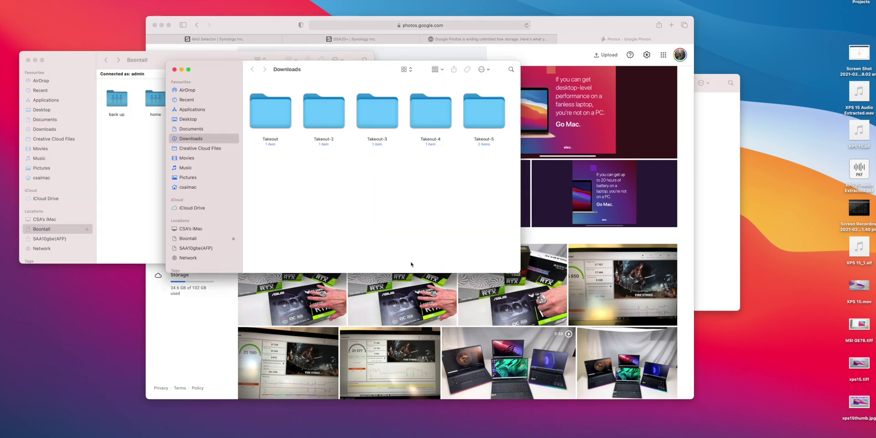
left_click_drag(494, 172, 304, 124)
double_click(280, 122)
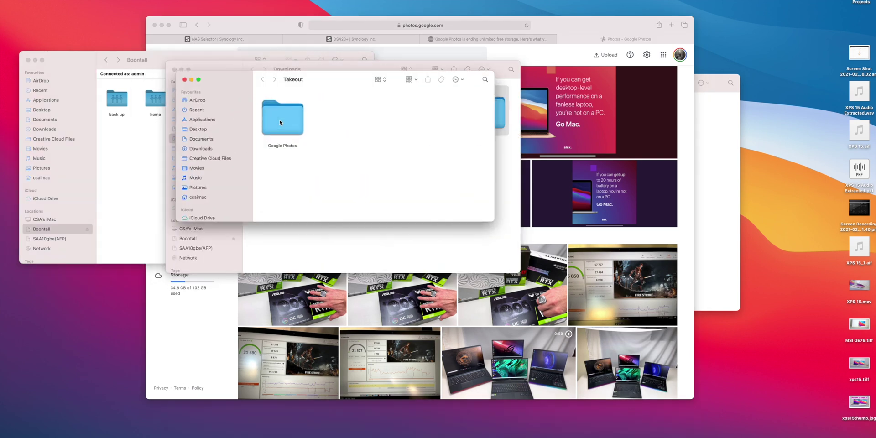
Return to the Downloads window and clear the selection of the Takeout folders.
key("super+w")
key("super+w")
key("super+w")
key("super+w")
key("super+w")
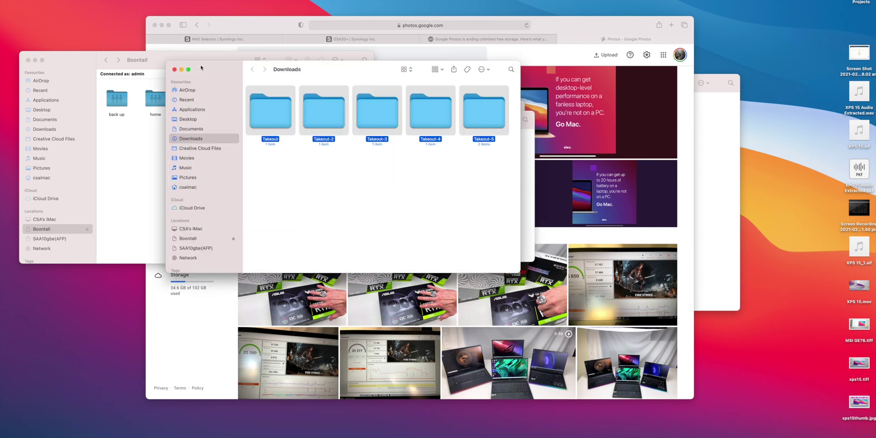
left_click(325, 201)
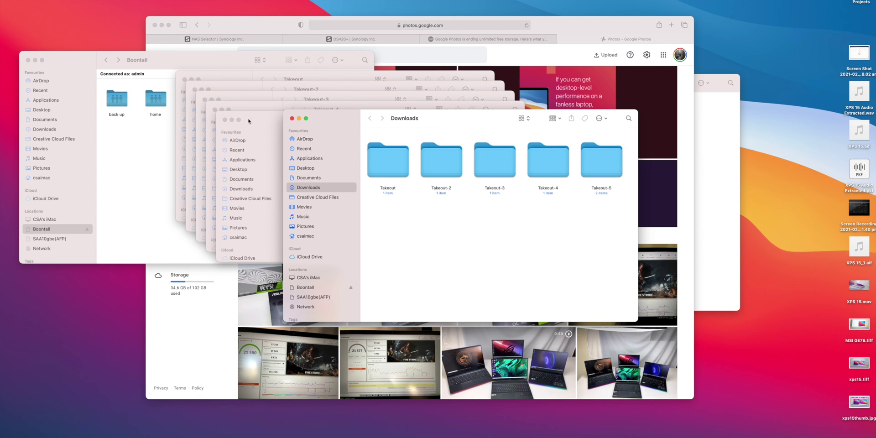
Close the five Takeout folder windows, keeping the Downloads and Boontall windows open.
left_click(249, 121)
left_click(225, 120)
left_click(214, 110)
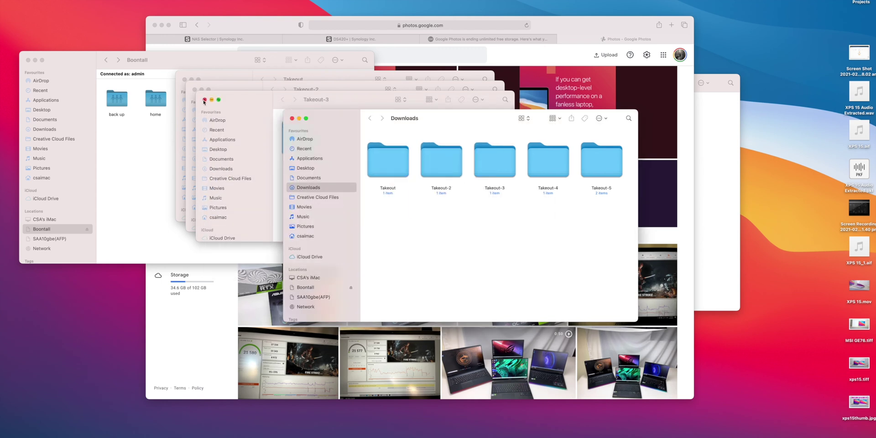
left_click(203, 100)
left_click(194, 90)
left_click(184, 79)
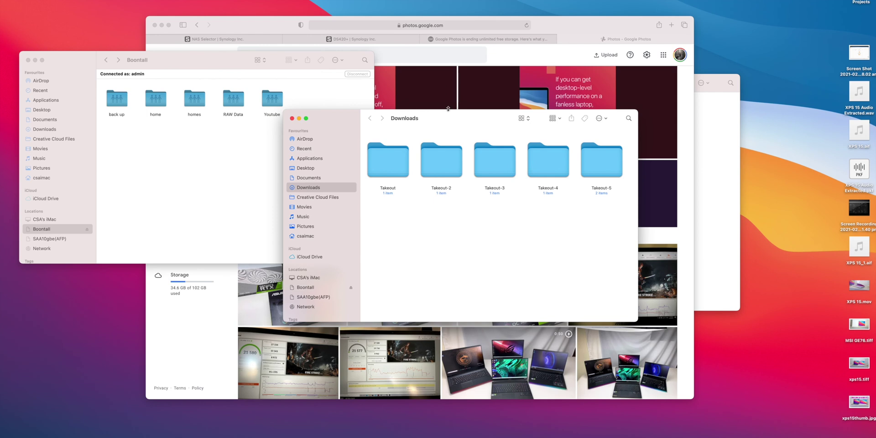
Bring the Google Photos browser window forward, move it away from the Boontall window and switch to the NAS Selector page.
left_click(522, 53)
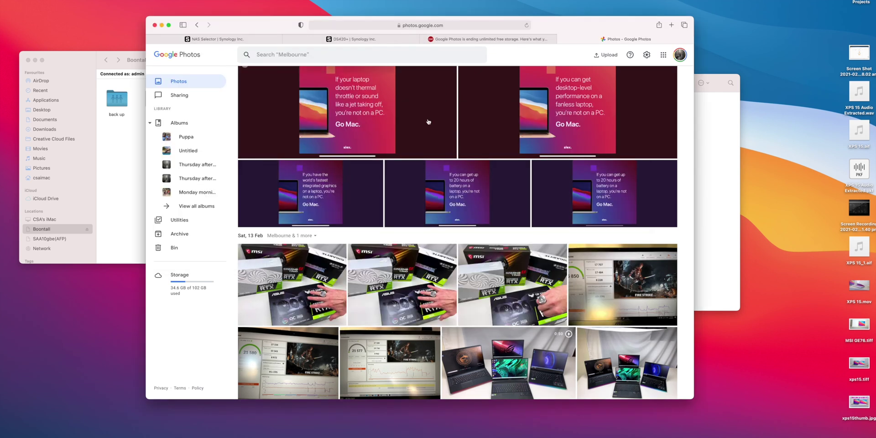
left_click_drag(585, 26, 629, 40)
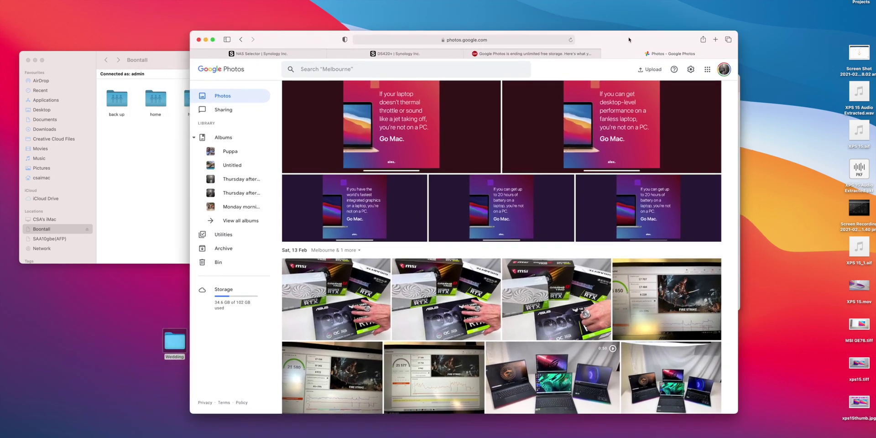
left_click(283, 55)
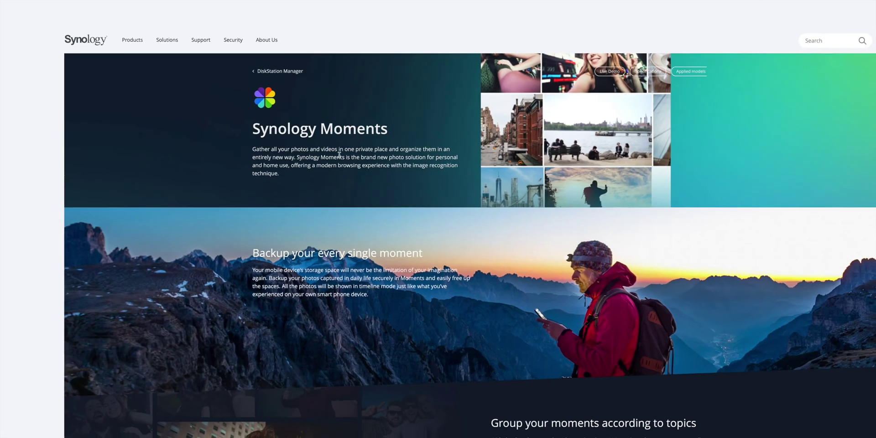
Skim the Synology Moments overview and open the Download Center from Synology's product support links.
scroll(493, 384, "down", 3)
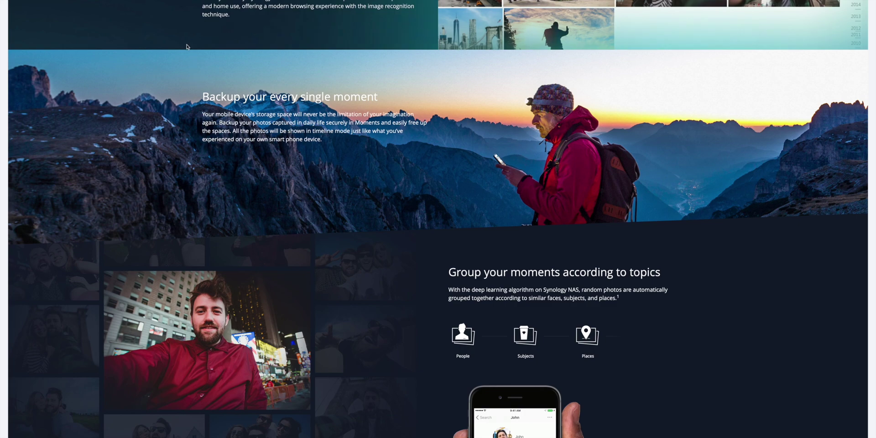
scroll(459, 89, "up", 3)
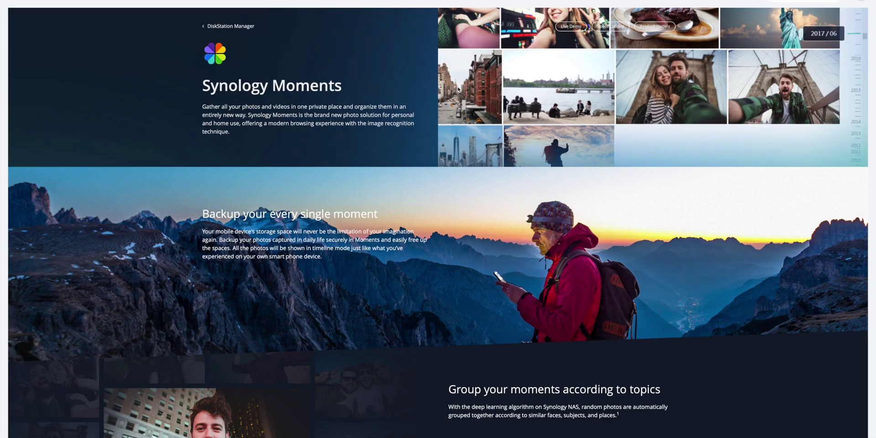
mouse_move(154, 1)
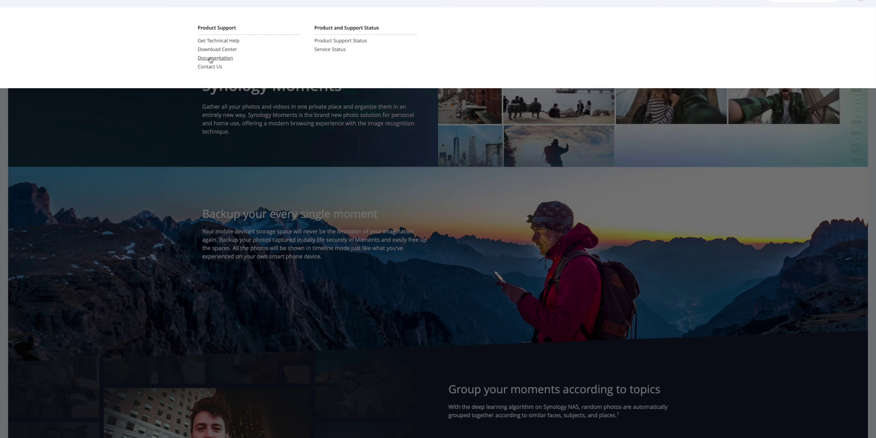
left_click(230, 49)
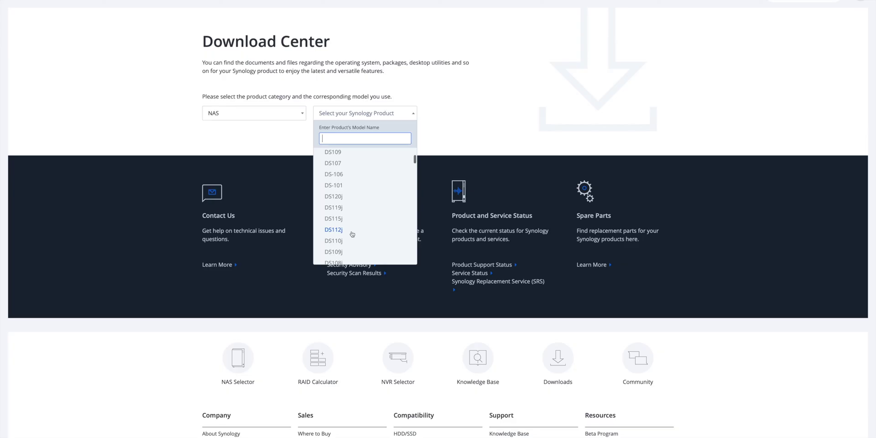
Choose DS716+ as the NAS model in the Download Center and highlight the DSM 6.2.4 operating system entry.
scroll(351, 233, "down", 3)
scroll(360, 232, "down", 4)
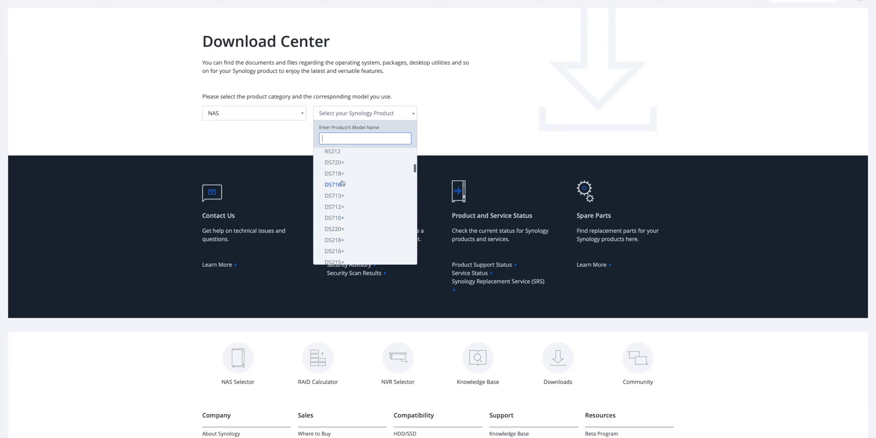
left_click(337, 184)
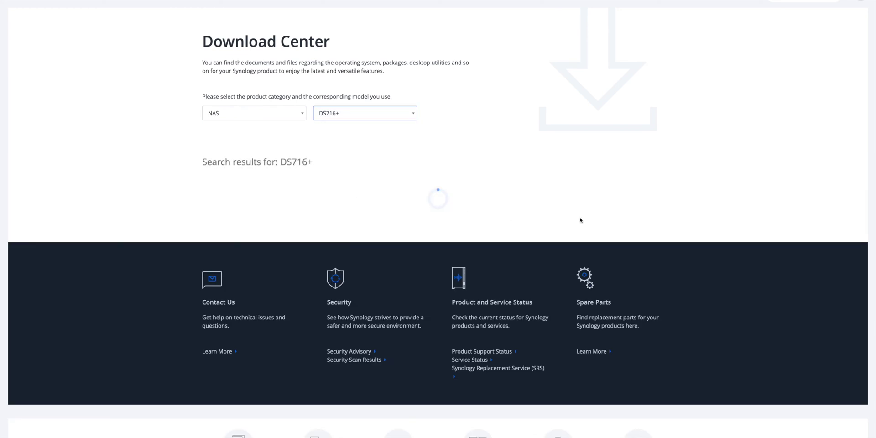
scroll(532, 232, "up", 1)
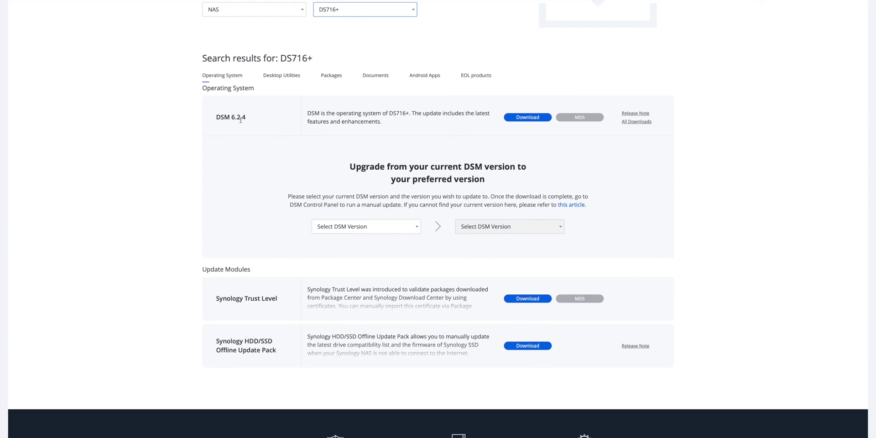
left_click_drag(218, 117, 285, 115)
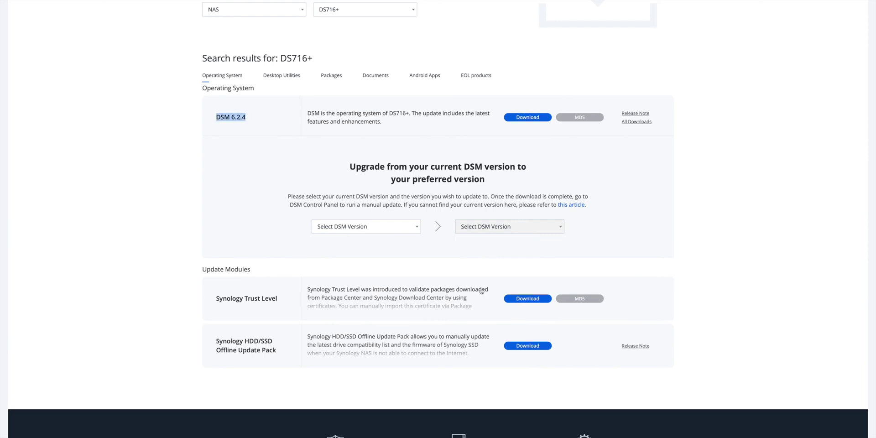
scroll(483, 297, "up", 1)
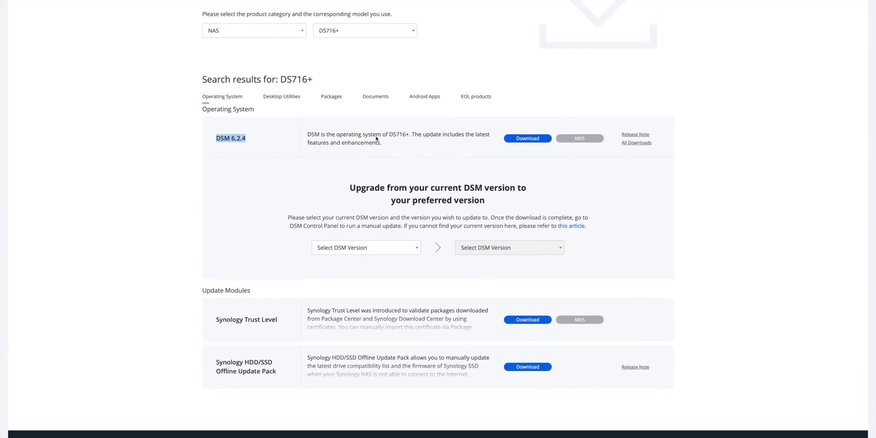
Look up the desktop utilities for the DS716+ and check which download versions Synology Assistant offers.
left_click(296, 97)
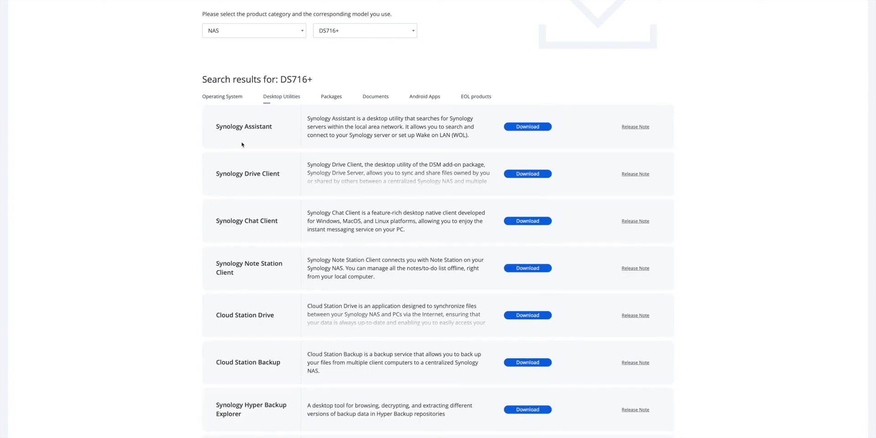
left_click(531, 131)
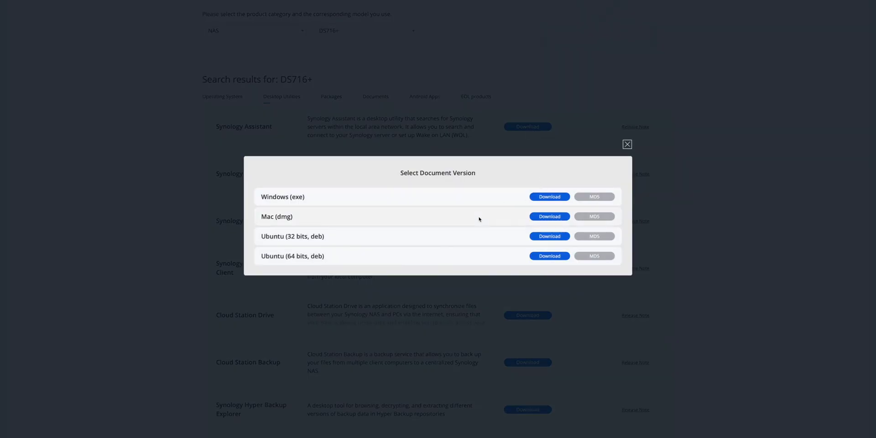
left_click(628, 145)
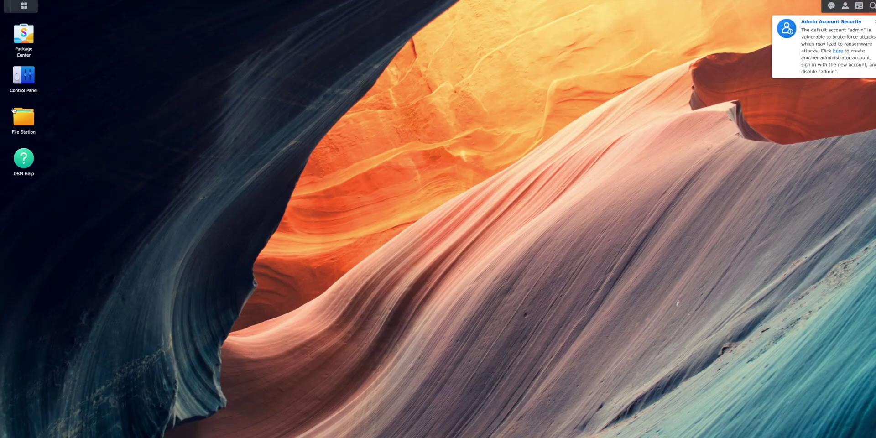
Launch Synology Photos from the DiskStation desktop.
left_click(24, 6)
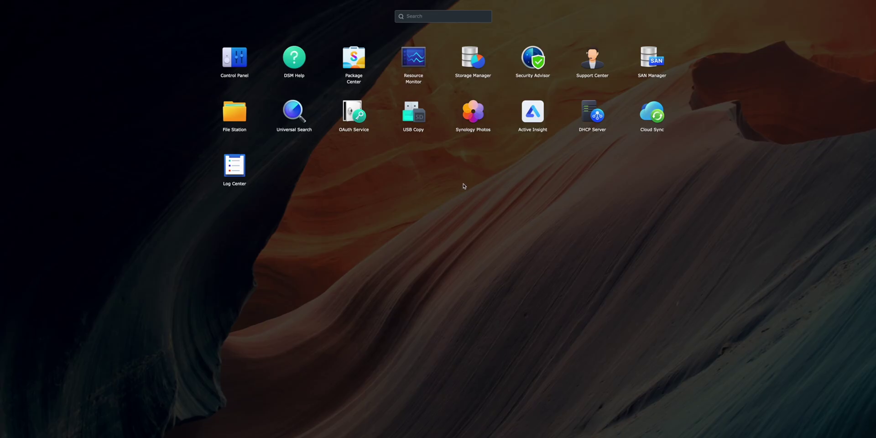
left_click(472, 119)
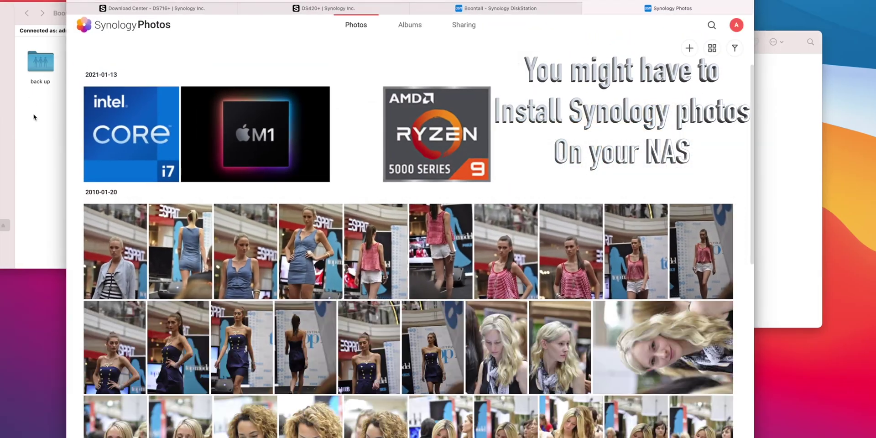
Browse the Boontall share through homes, admin, Photos, PhotoLibrary and 2010 to folder 01 and skim its photos.
left_click(34, 117)
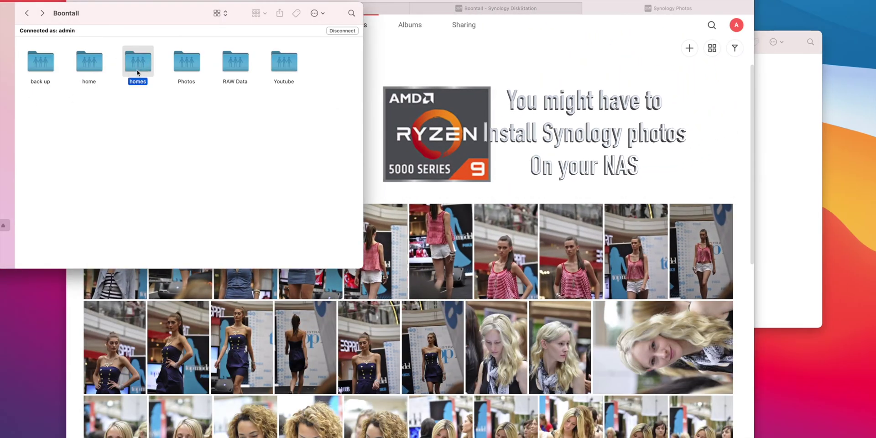
double_click(141, 66)
double_click(140, 76)
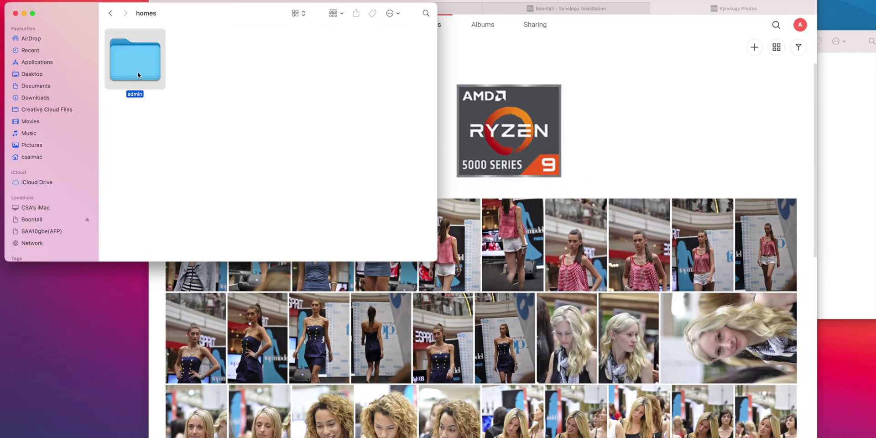
double_click(133, 67)
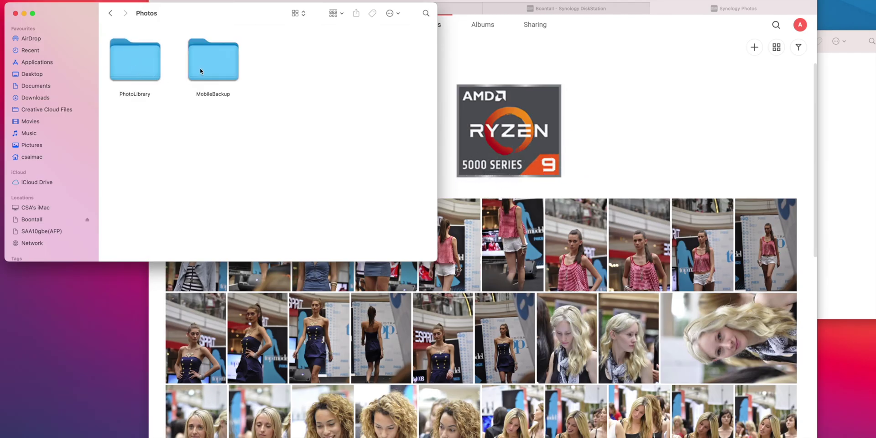
double_click(132, 72)
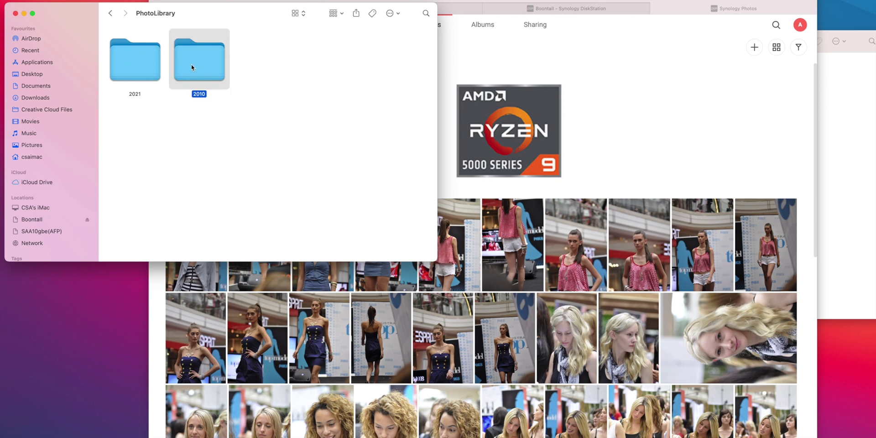
double_click(190, 65)
double_click(131, 68)
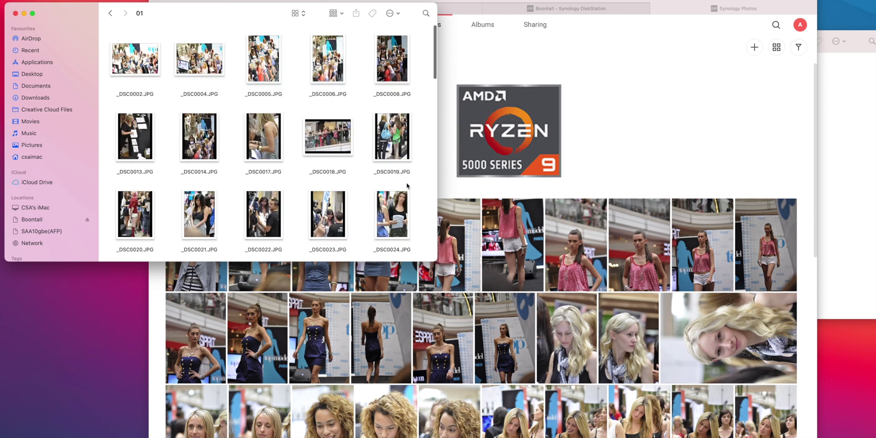
scroll(372, 164, "down", 5)
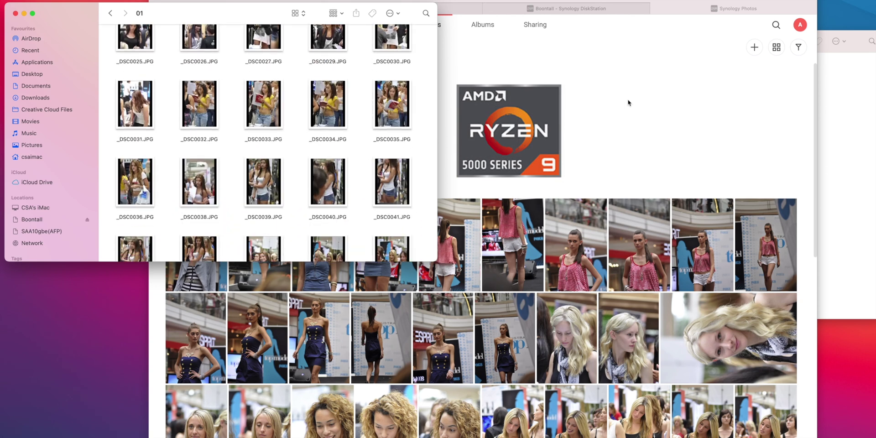
Move the Finder window showing folder 01 aside, bring the Synology Photos browser window forward and make it full screen.
left_click(625, 102)
left_click_drag(96, 14, 331, 35)
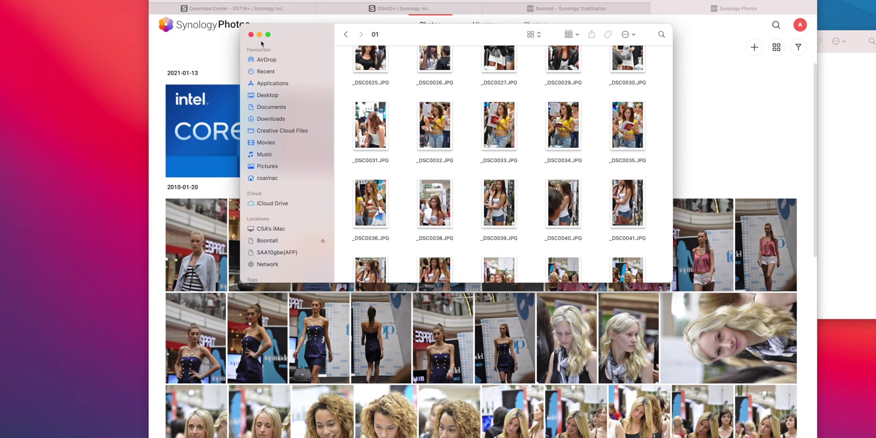
left_click(424, 81)
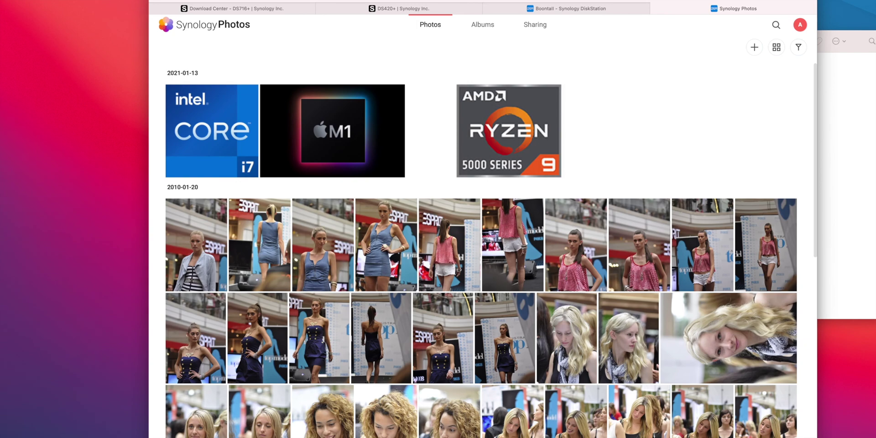
key("ctrl+super+f")
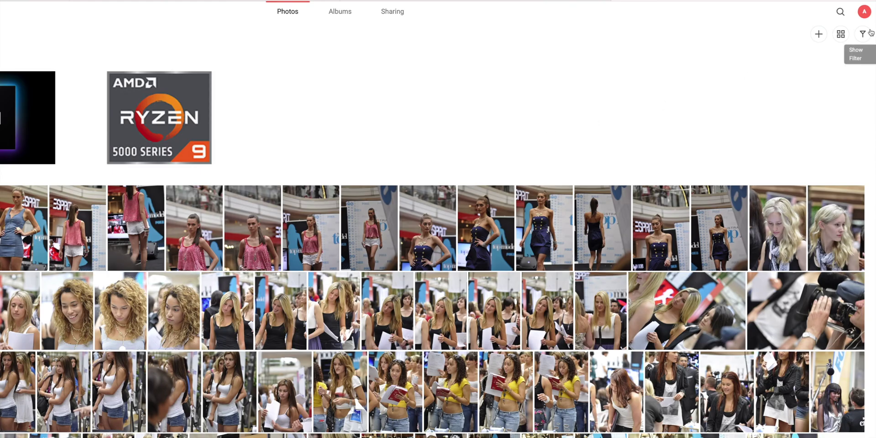
Upload all the photos in the Desktop's Wedding folder to Synology Photos.
left_click(820, 36)
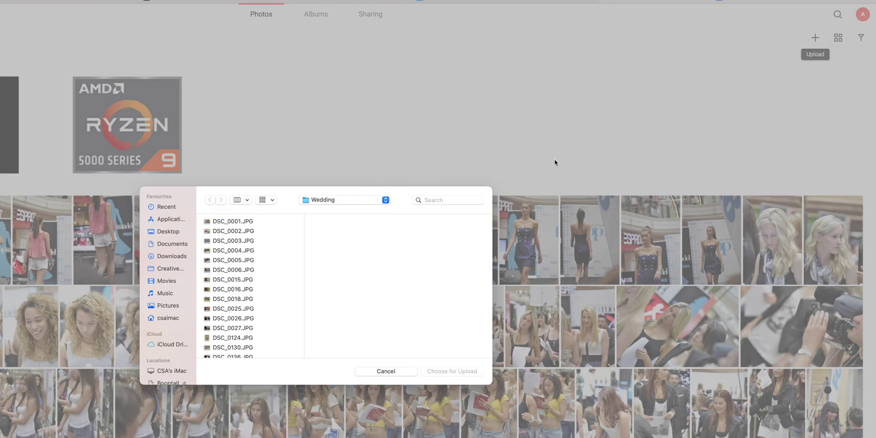
scroll(166, 345, "down", 2)
scroll(176, 336, "up", 2)
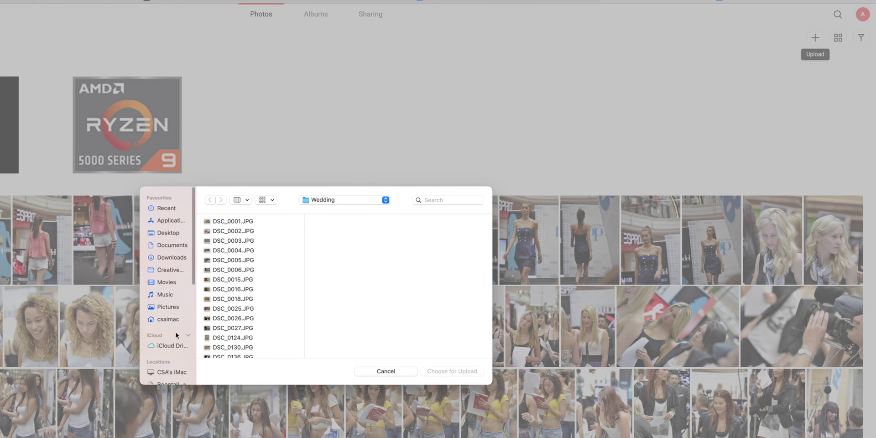
left_click(164, 231)
left_click(216, 261)
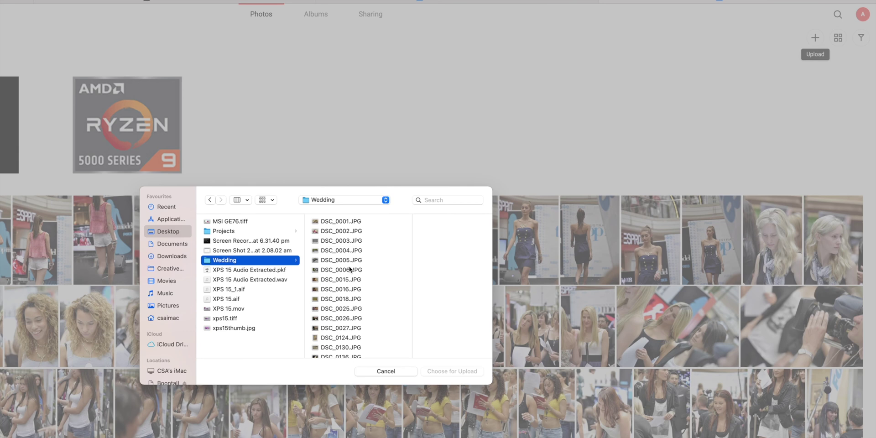
key("super+a")
left_click(460, 372)
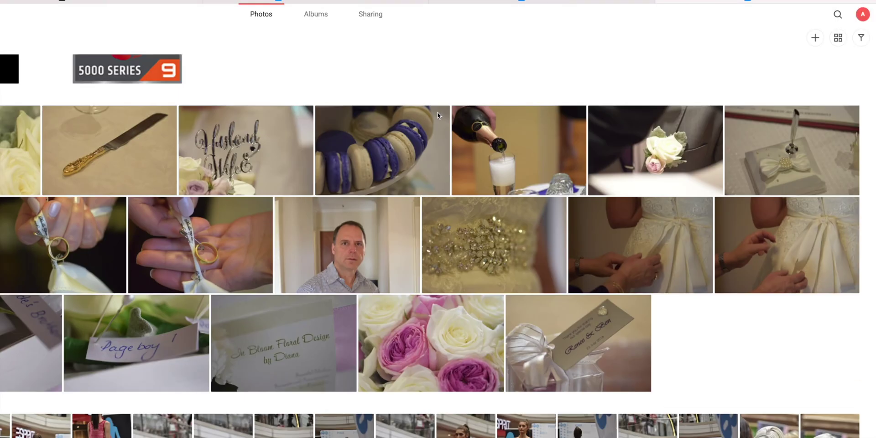
scroll(438, 116, "up", 3)
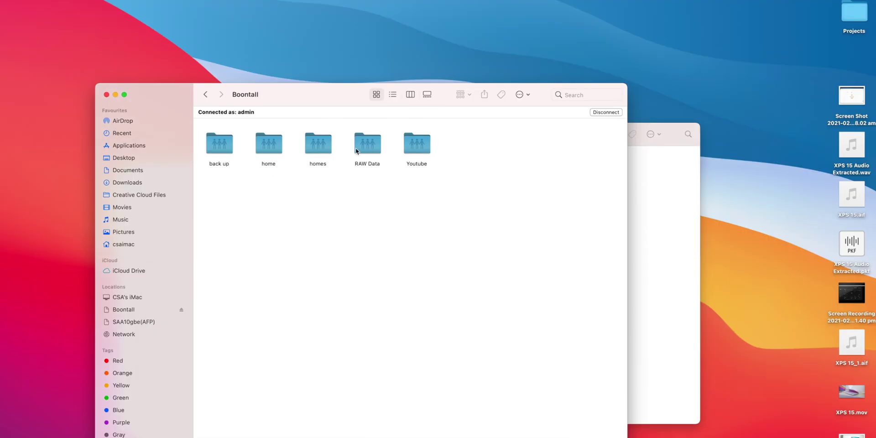
Browse the Boontall share through home, Photos, PhotoLibrary and 2016 to folder 07 to check the uploaded wedding photos.
double_click(273, 149)
left_click(230, 153)
double_click(231, 152)
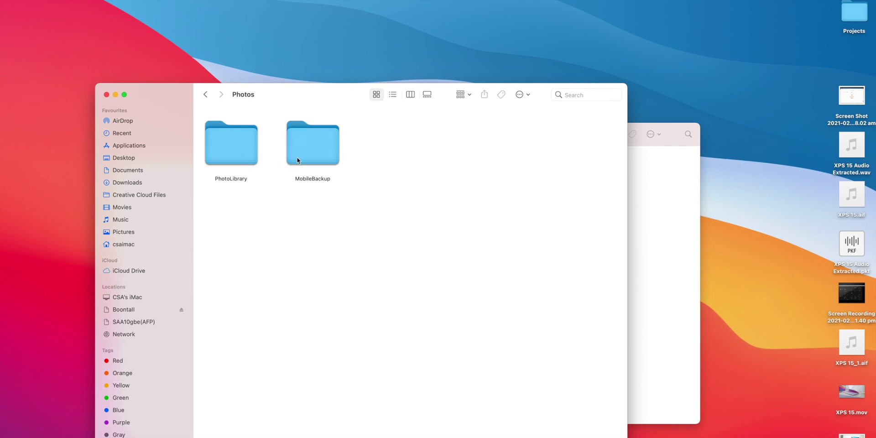
double_click(215, 152)
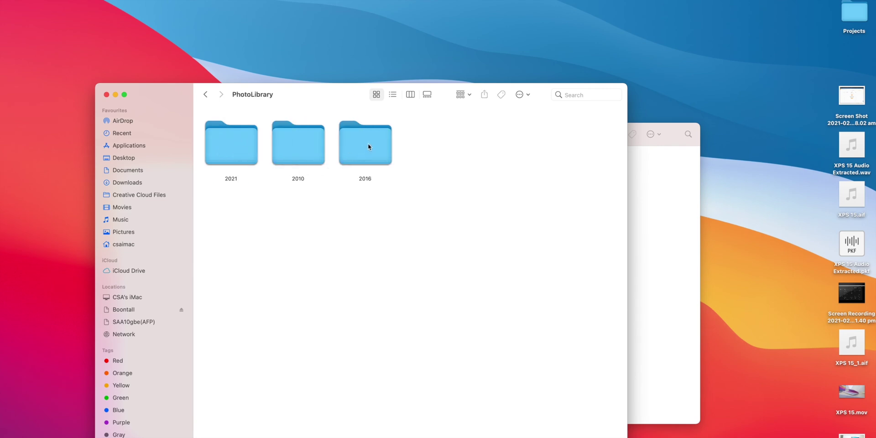
double_click(367, 145)
double_click(234, 148)
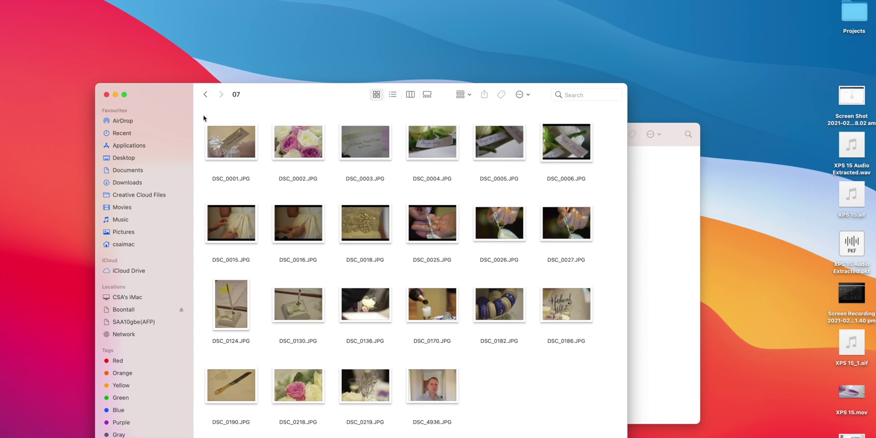
Return to PhotoLibrary, look over its year folders 2021, 2010 and 2016, and go back up one level.
left_click(203, 95)
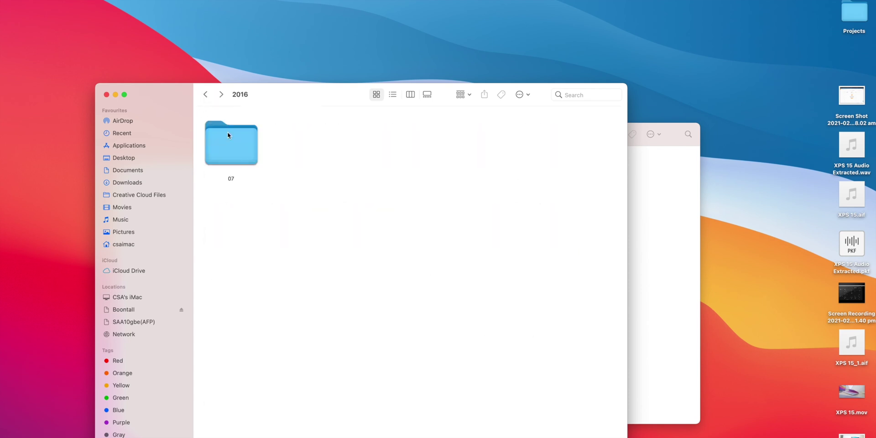
left_click(202, 95)
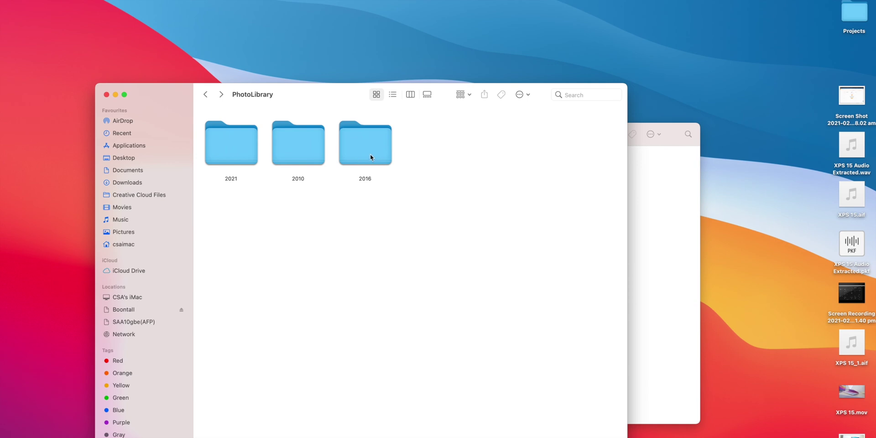
left_click(235, 152)
left_click(298, 150)
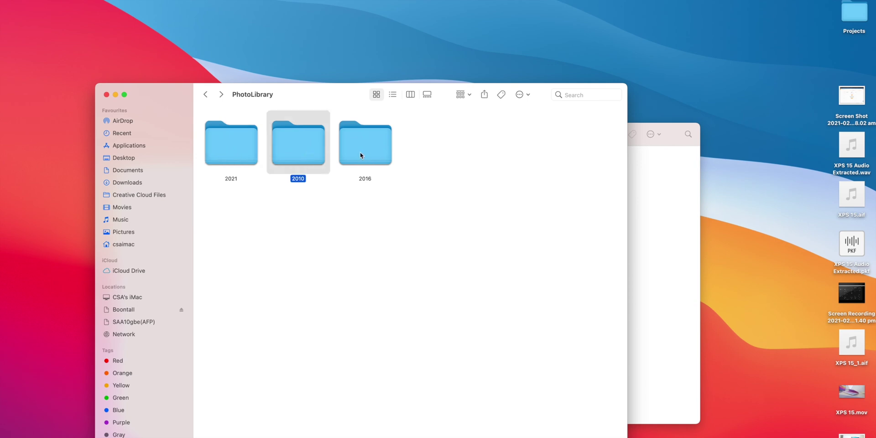
left_click(360, 154)
left_click(318, 153)
left_click(220, 143)
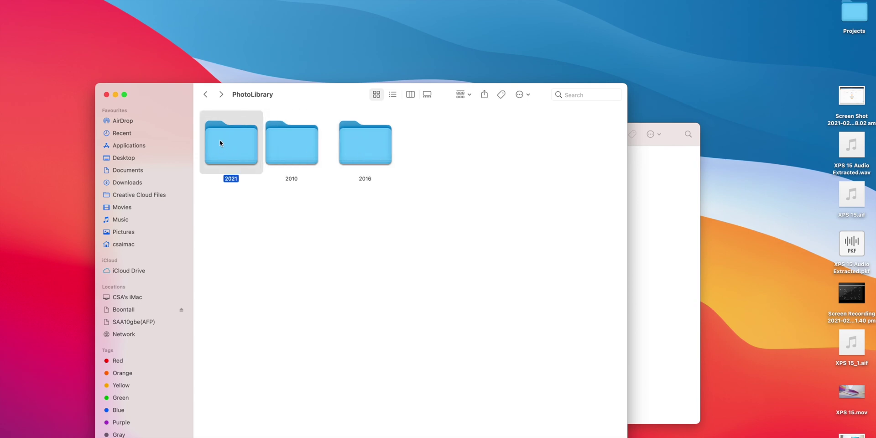
left_click(205, 94)
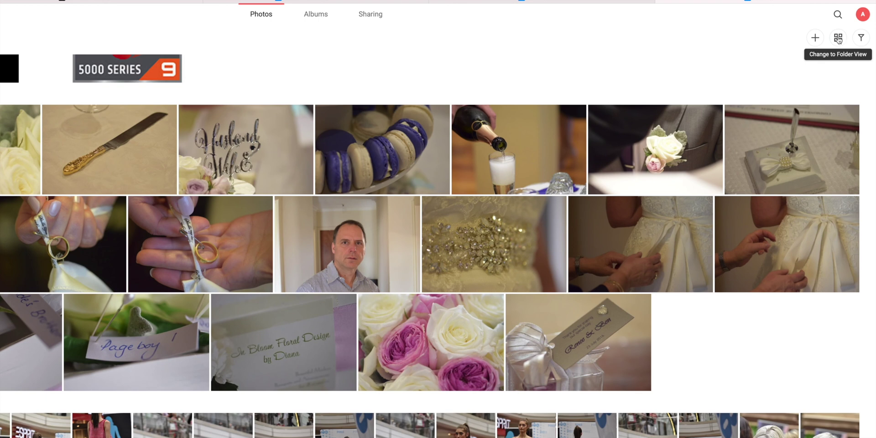
Select seven wedding photos dated 2016-07-23 in Synology Photos, starting from the gift box photo that ends the group.
scroll(512, 283, "down", 1)
left_click(514, 268)
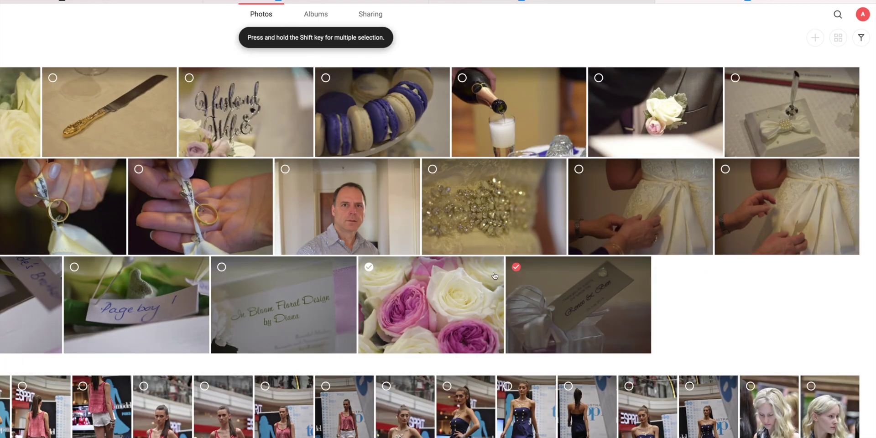
left_click(384, 271)
left_click(222, 268)
left_click(74, 267)
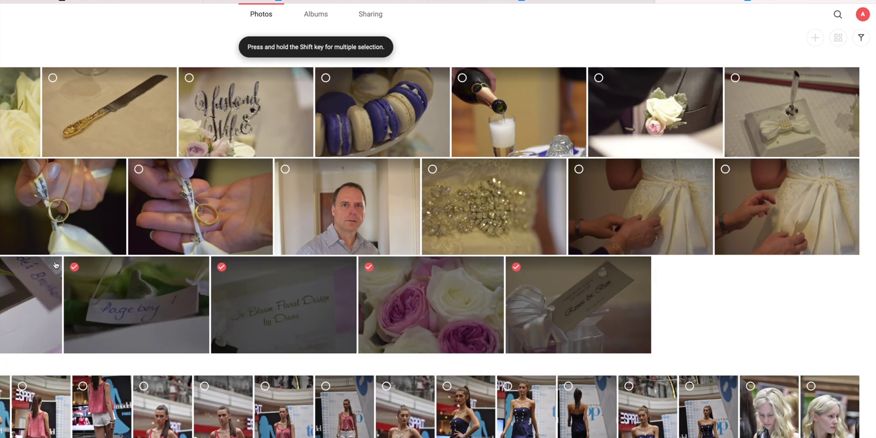
left_click(31, 304)
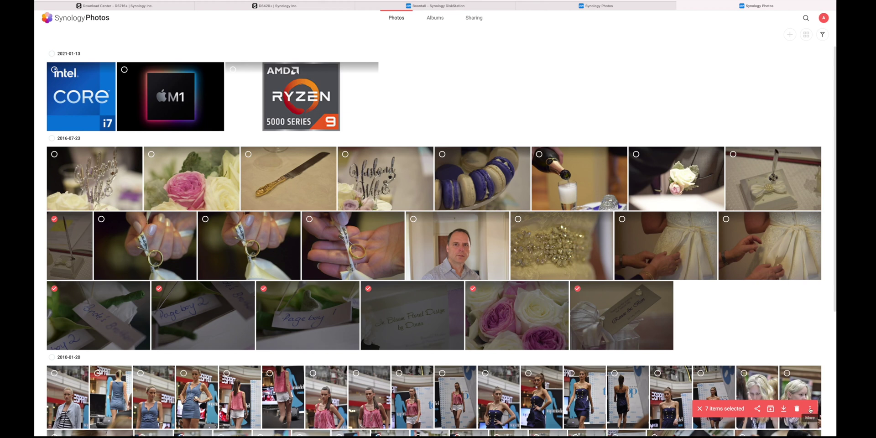
Add the seven selected photos to a new album named "wedding".
left_click(809, 408)
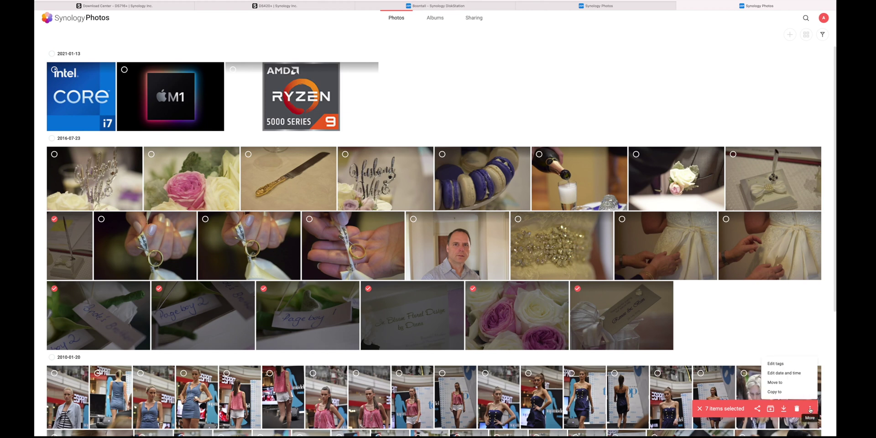
left_click(770, 410)
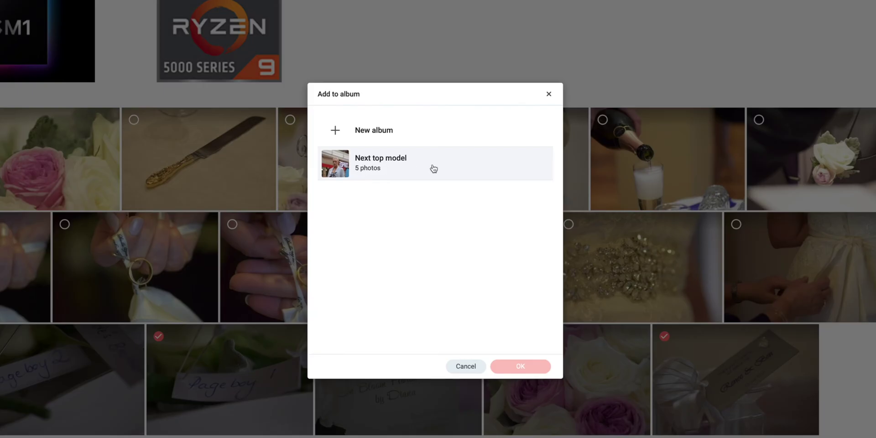
left_click(336, 134)
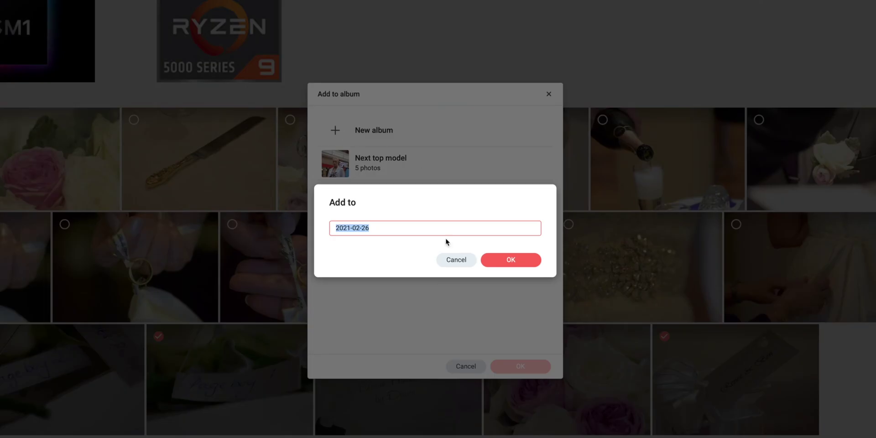
type("wedd")
type("ing")
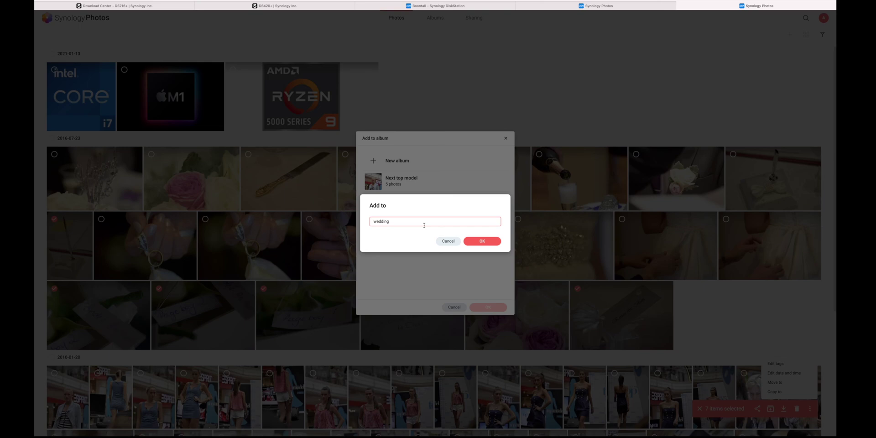
left_click(482, 241)
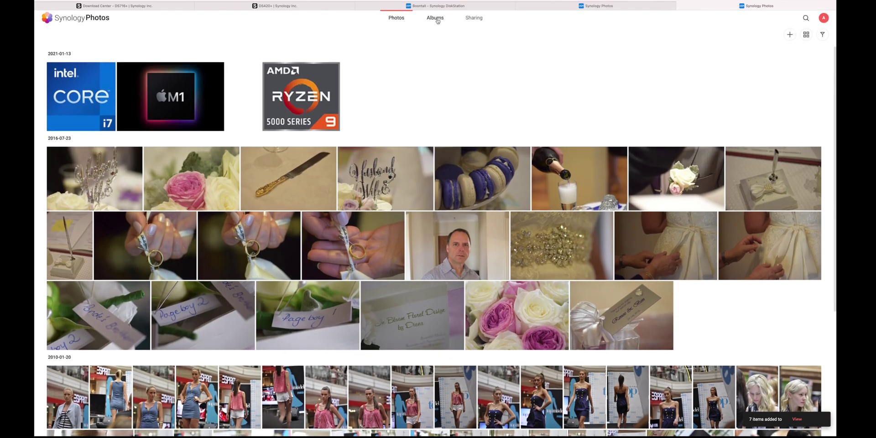
Open the albums overview and check which tags exist.
left_click(436, 18)
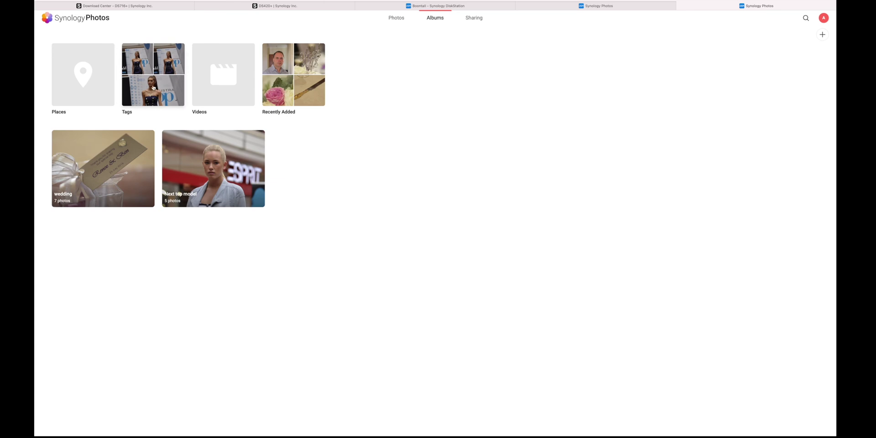
left_click(153, 87)
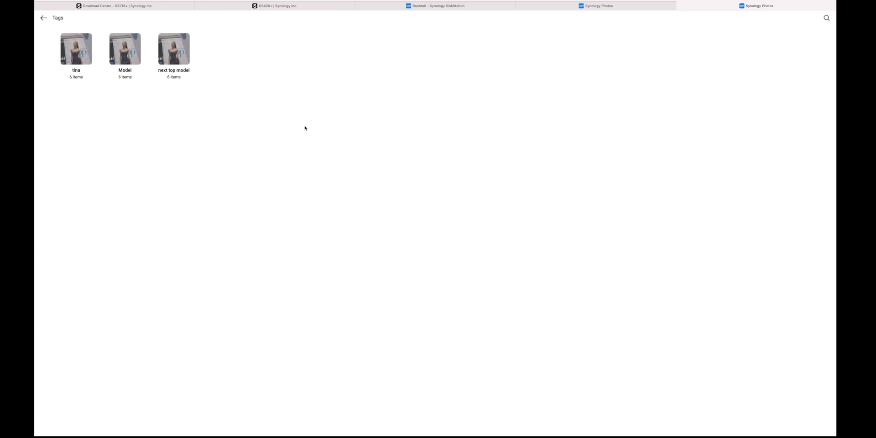
left_click(44, 19)
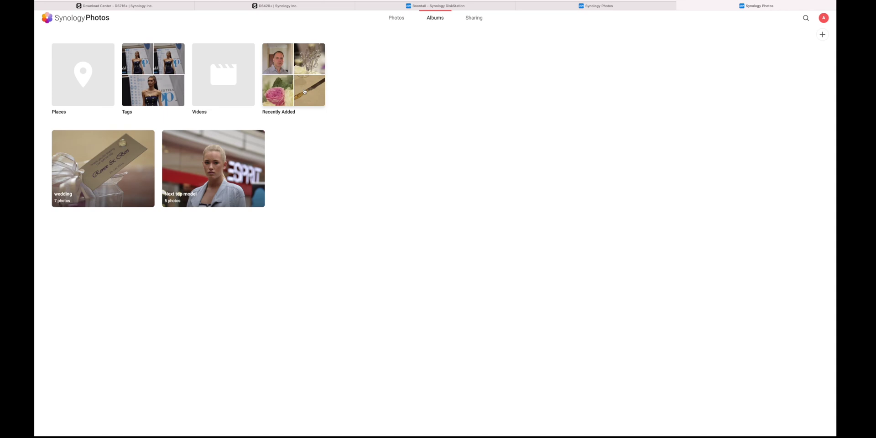
Look over the photos in the wedding and Next top model albums and return to the albums overview.
scroll(304, 90, "up", 5)
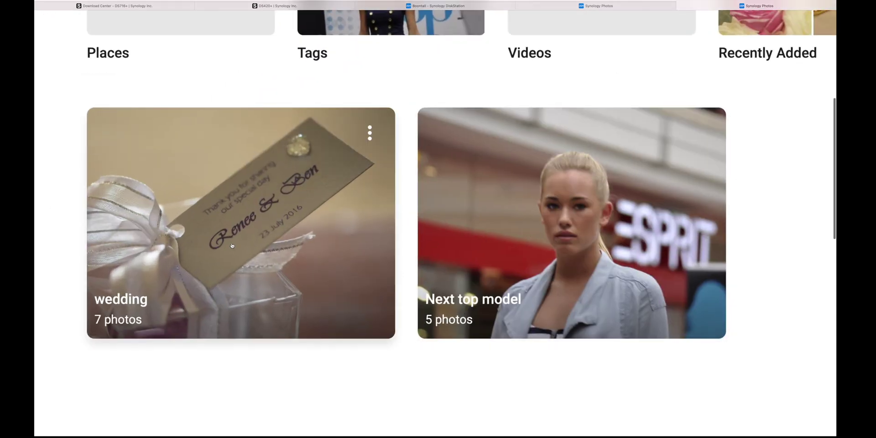
left_click(232, 245)
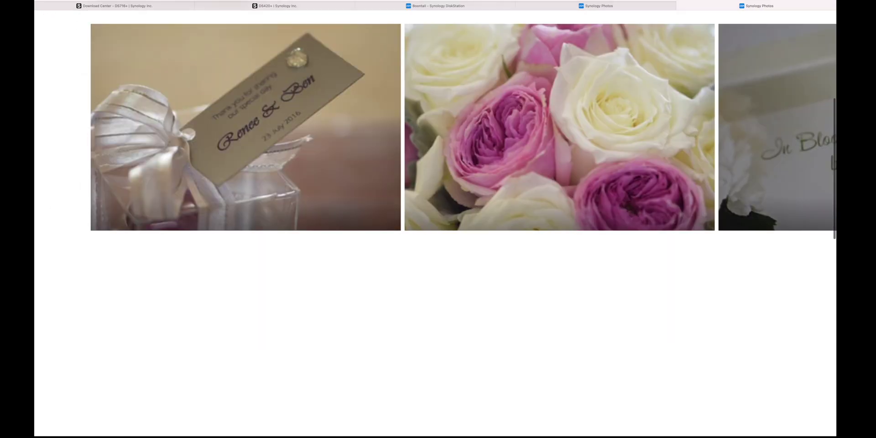
key("super+bracketleft")
left_click(541, 280)
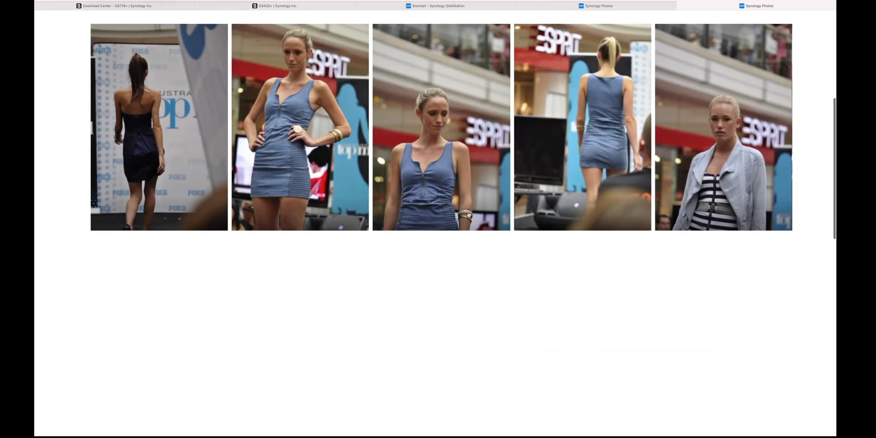
scroll(491, 203, "down", 5)
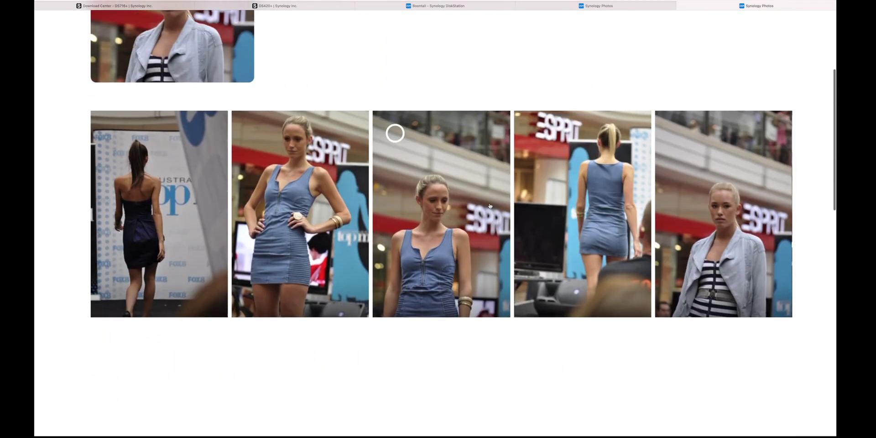
scroll(121, 78, "up", 4)
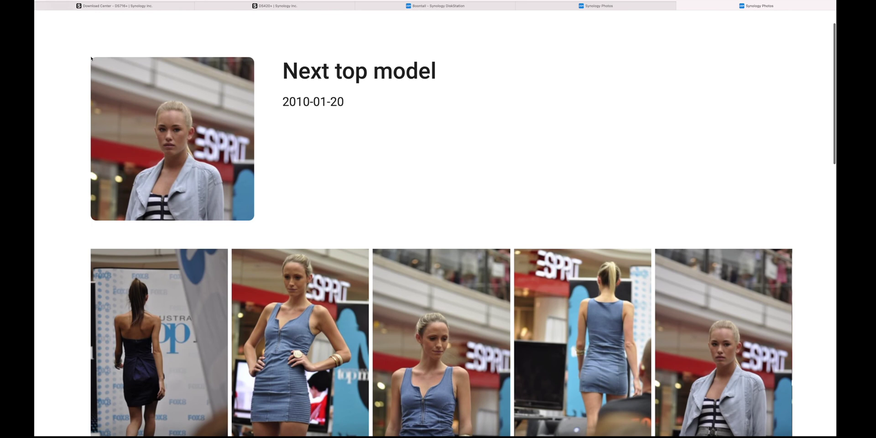
scroll(91, 58, "up", 1)
left_click(64, 35)
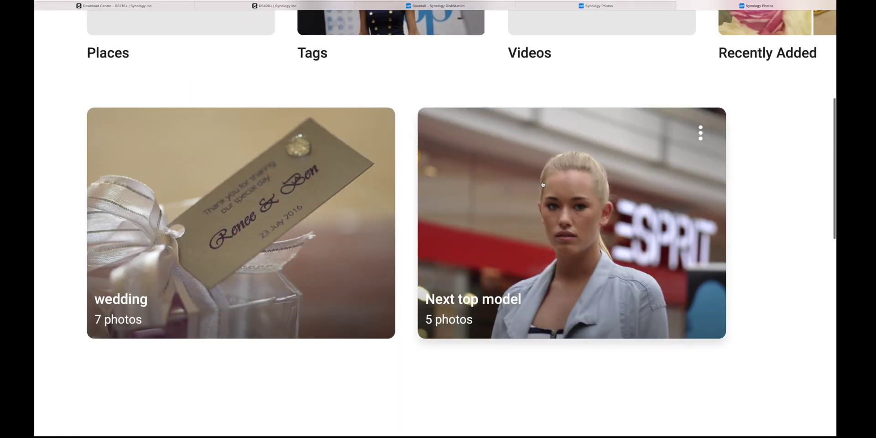
key("super+0")
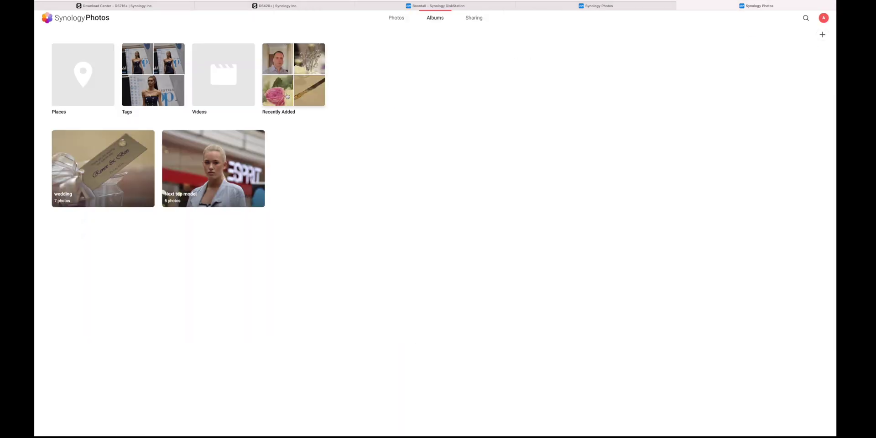
Open the wedding album and select all seven of its photos.
left_click(113, 180)
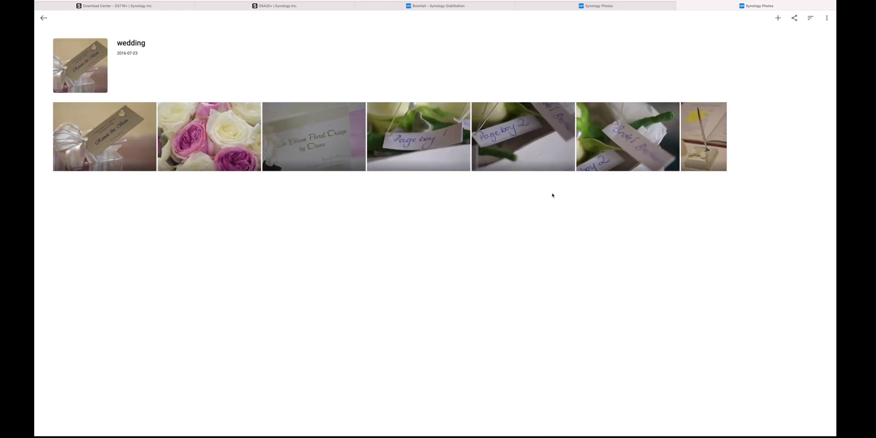
left_click(60, 111)
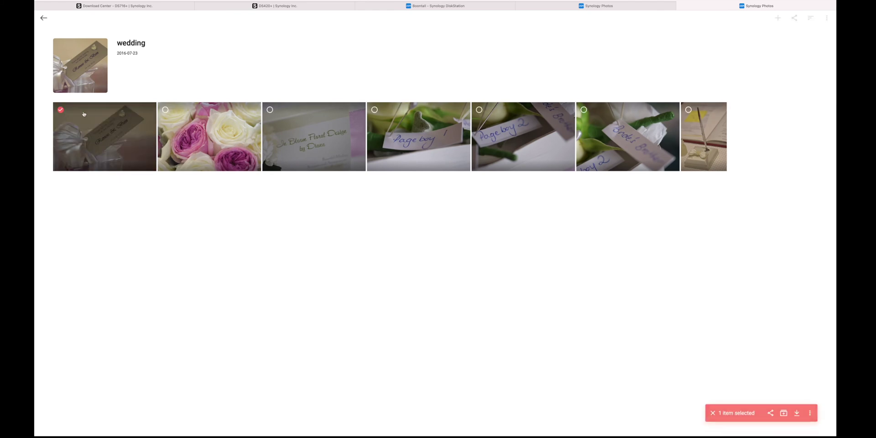
left_click(166, 111)
left_click(270, 110)
left_click(374, 110)
left_click(479, 110)
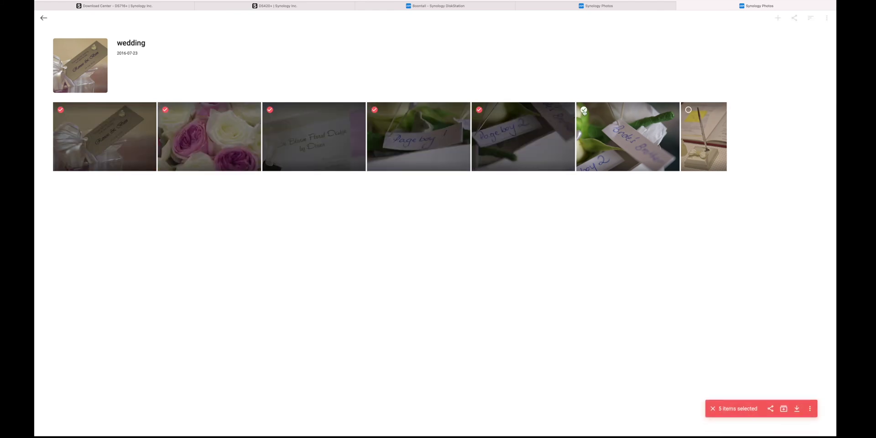
left_click(583, 109)
left_click(687, 110)
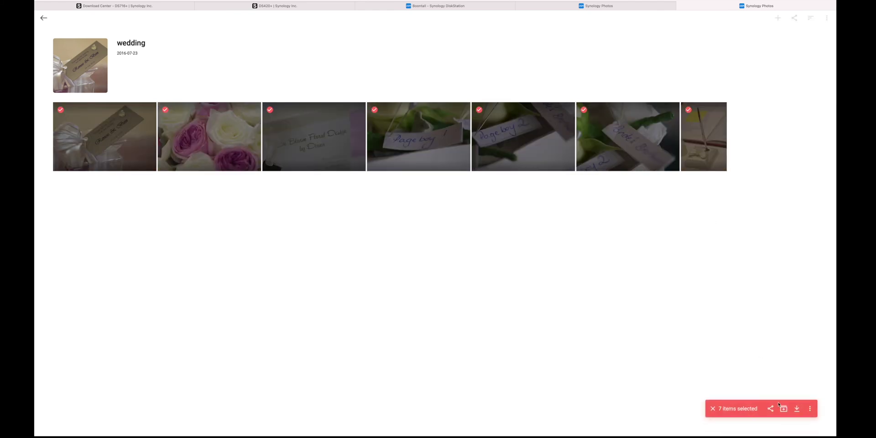
Create a new tag named "wedding" and apply it to the seven selected photos.
left_click(810, 409)
left_click(778, 329)
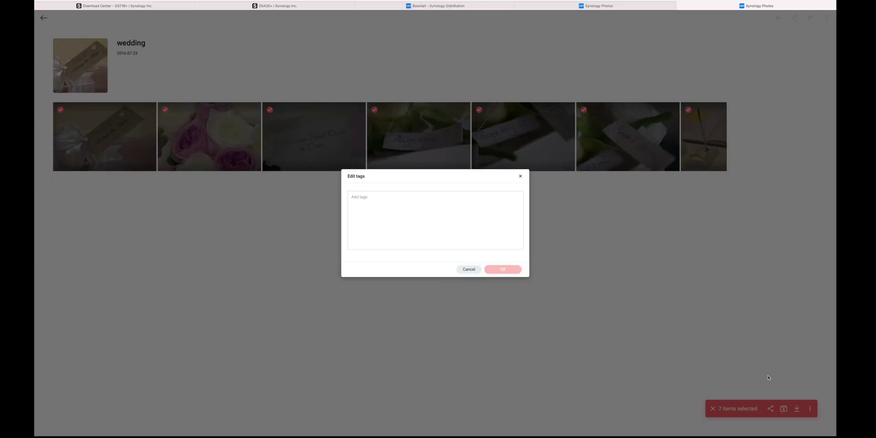
left_click(356, 199)
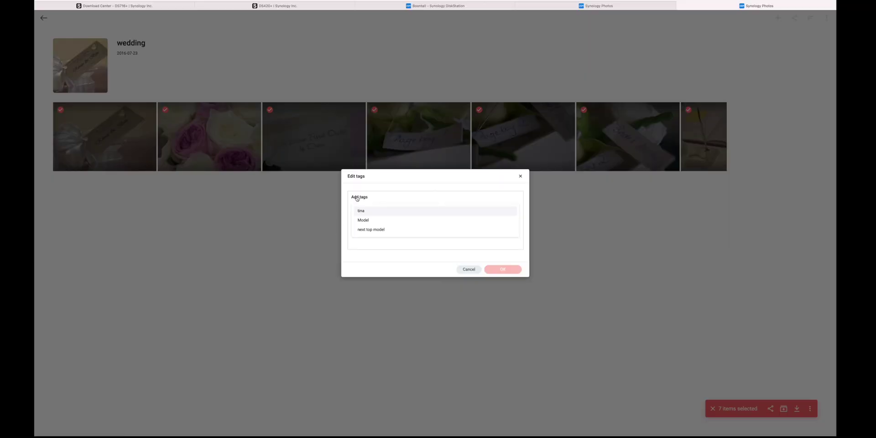
type("we")
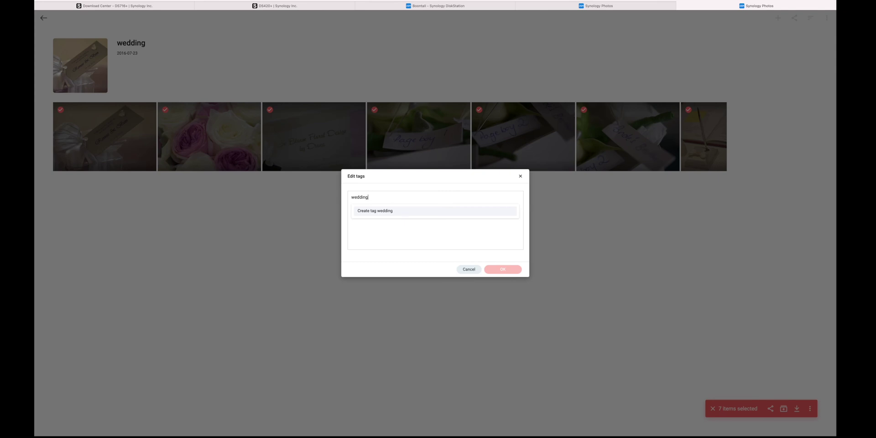
type("dding")
key("Return")
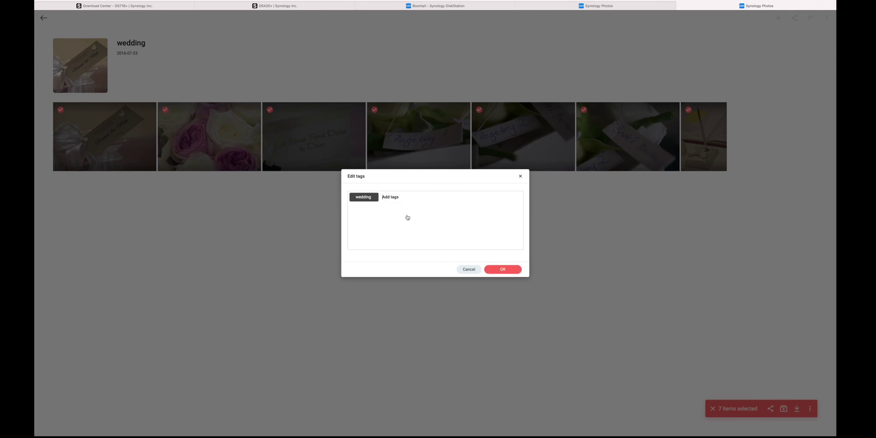
left_click(503, 266)
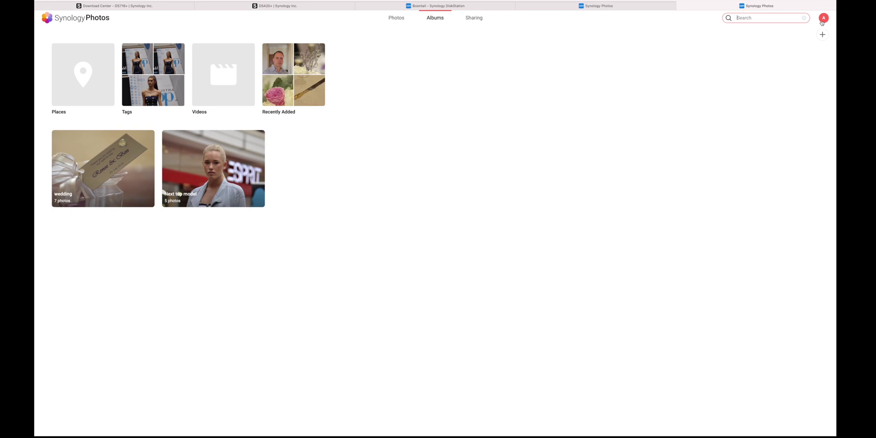
Search Synology Photos for "wedding", view the matching album, and leave it again.
left_click(756, 20)
type("wedding")
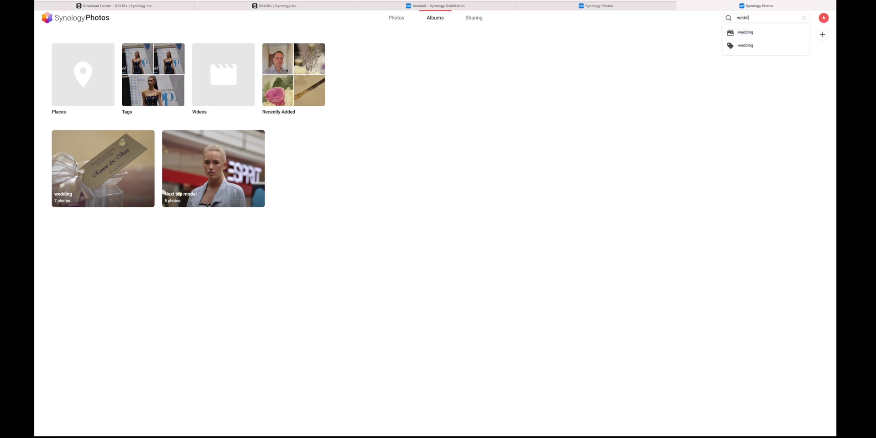
left_click(791, 32)
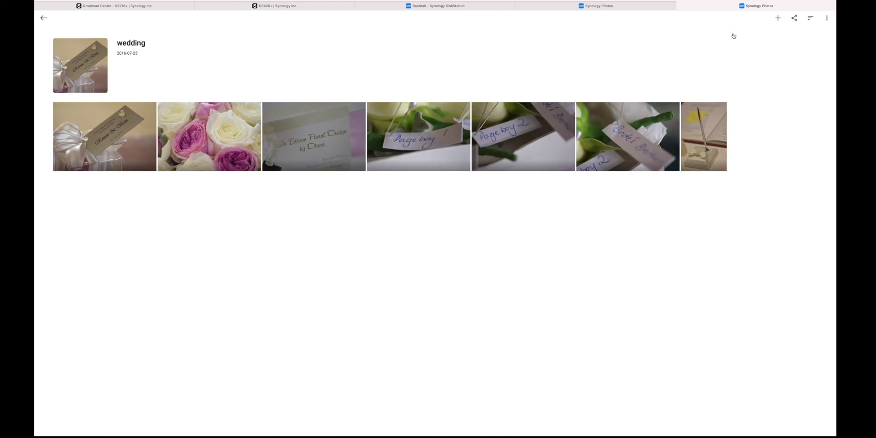
left_click(45, 20)
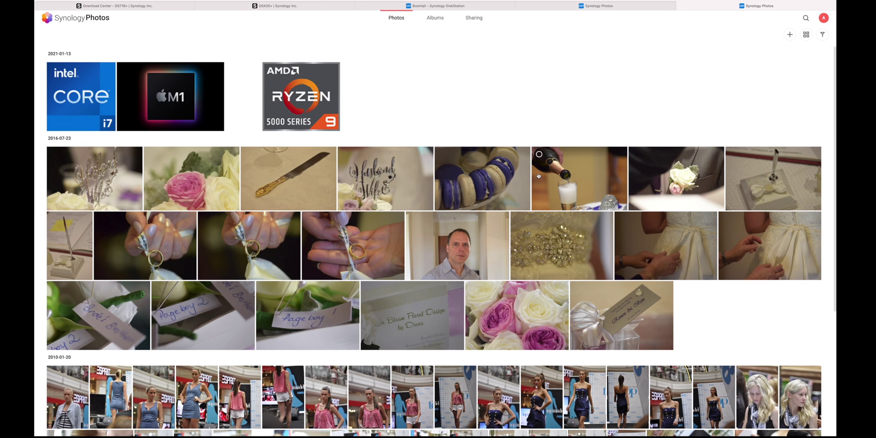
Review the share link, privacy and link protection options for the gift box photo that ends the 2016-07-23 group, and cancel sharing.
scroll(538, 175, "down", 1)
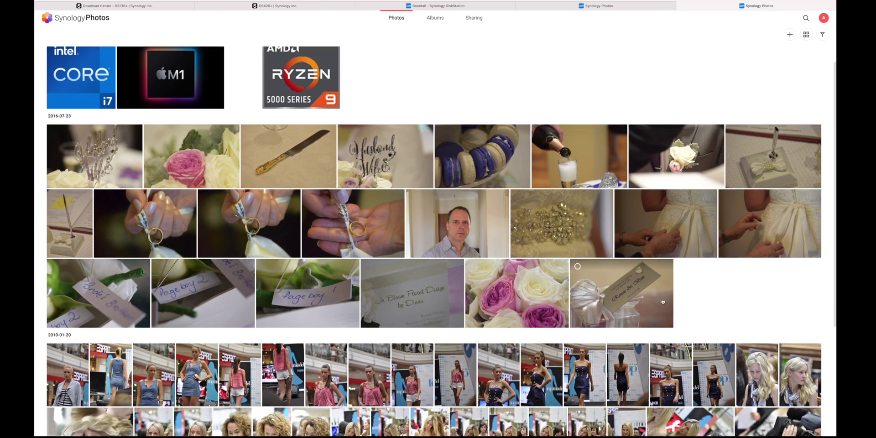
left_click(577, 266)
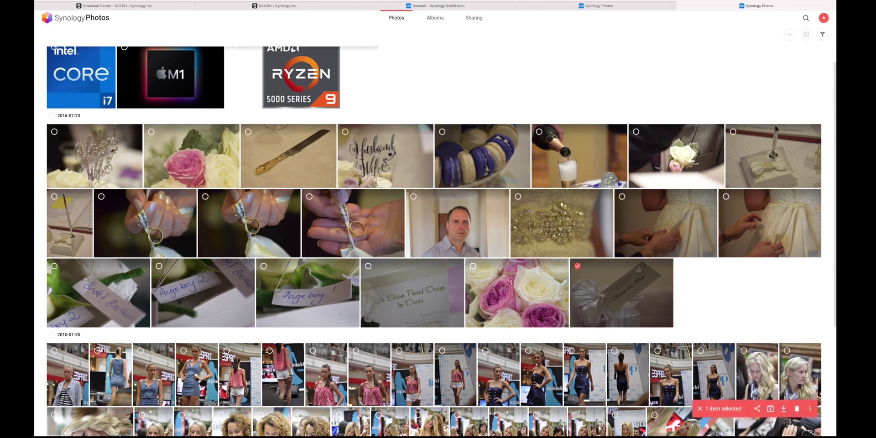
left_click(783, 408)
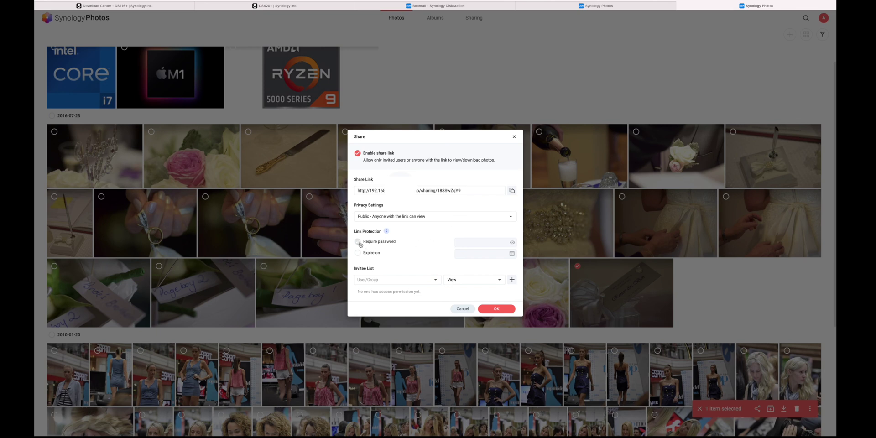
left_click(463, 309)
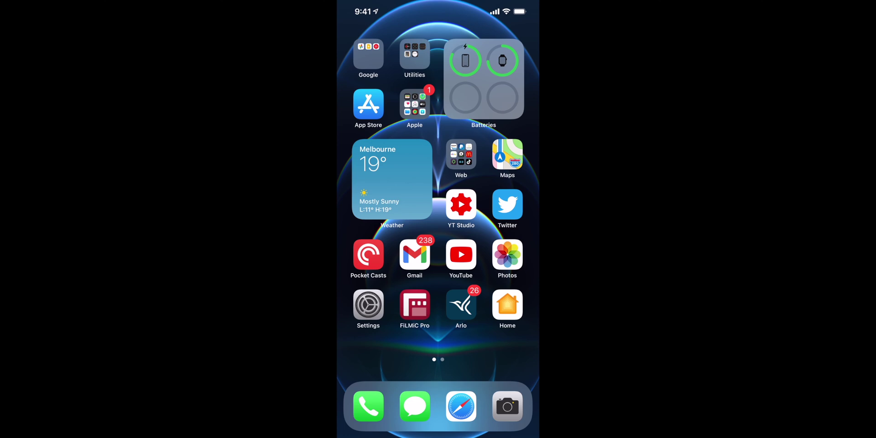
On the iPhone, look through the Photos library by days, view the utility pole photo, and return to the home screen.
left_click_drag(502, 182, 436, 177)
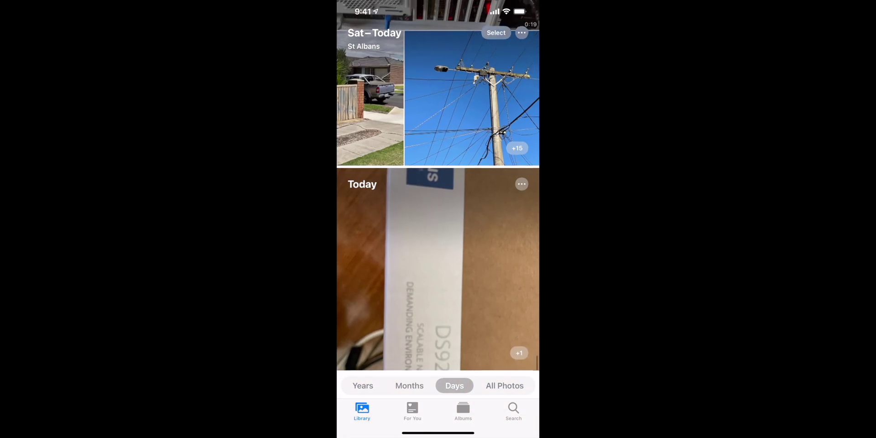
left_click(370, 105)
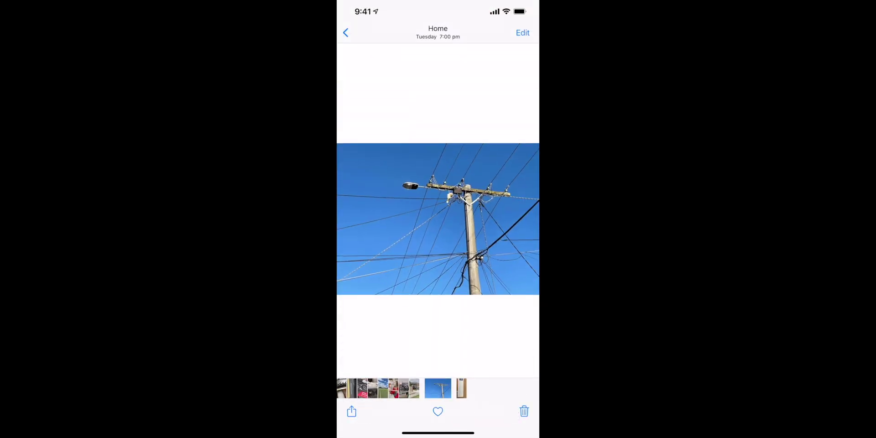
left_click_drag(438, 433, 437, 274)
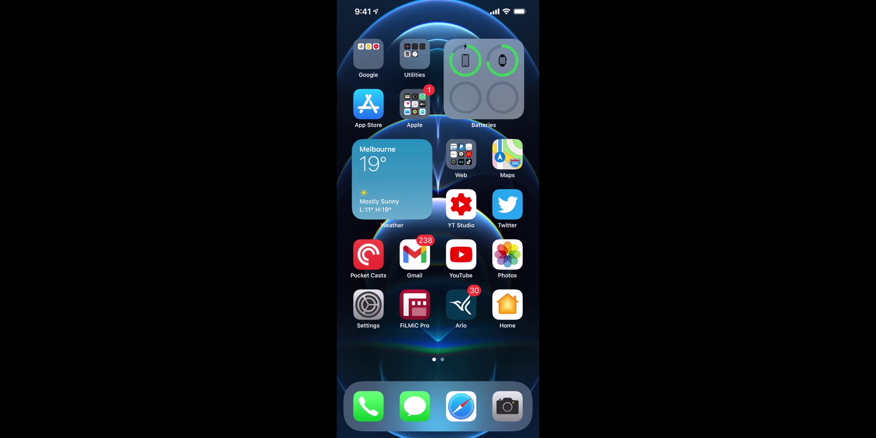
Find Synology Photos in the App Store by searching for "synology", and install and open it.
left_click(368, 104)
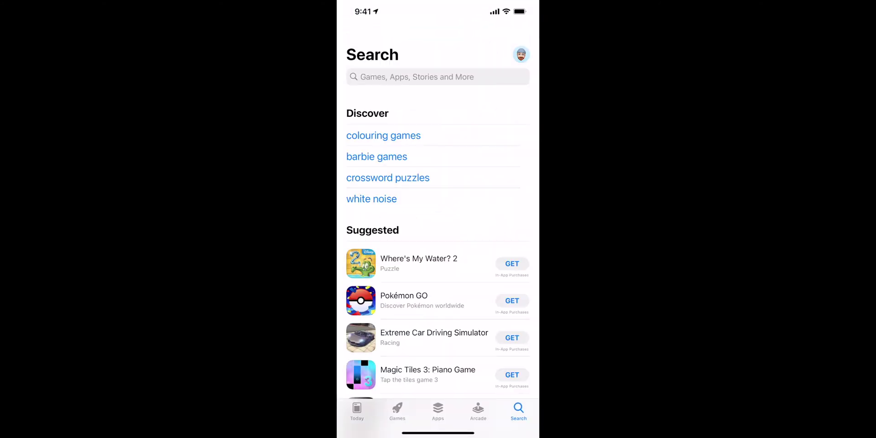
left_click(410, 77)
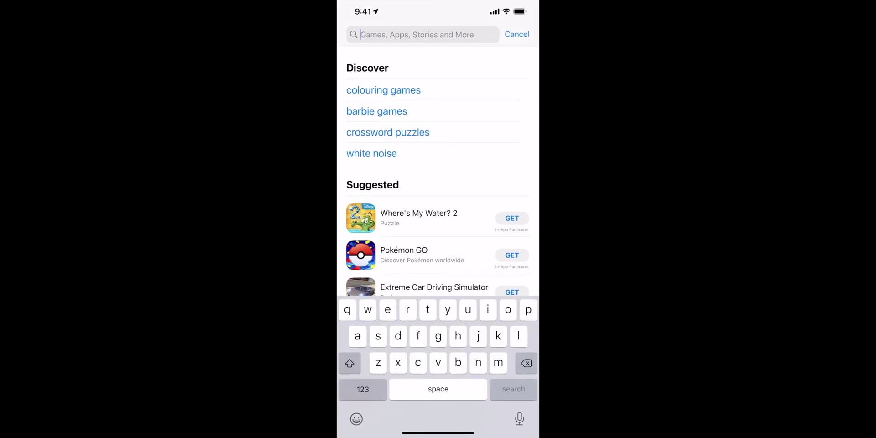
type("synology")
key("Return")
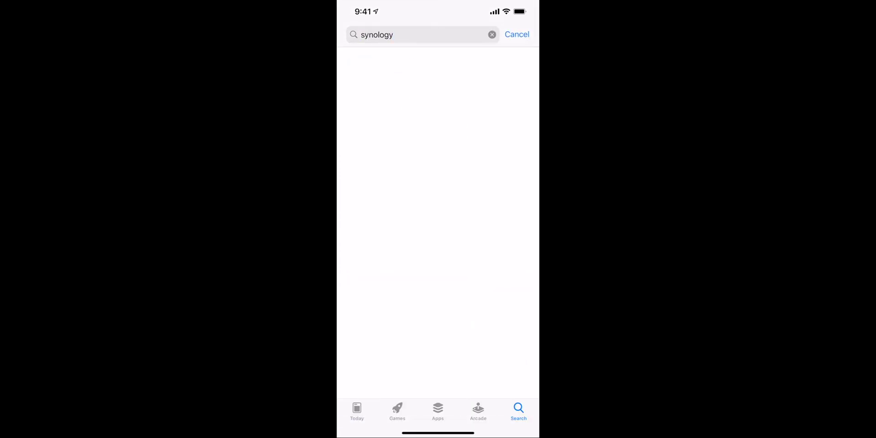
scroll(437, 218, "down", 10)
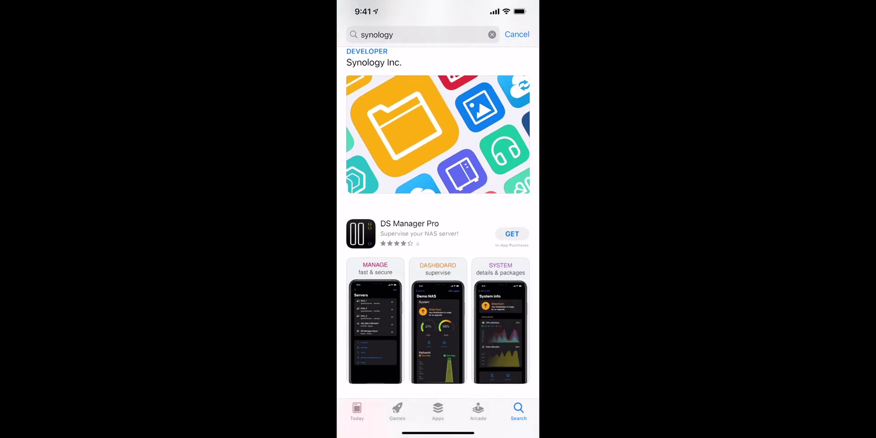
left_click(410, 228)
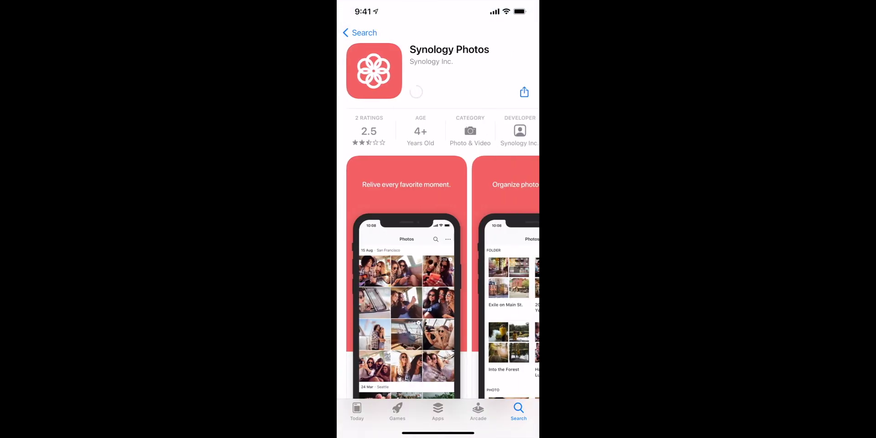
left_click(423, 91)
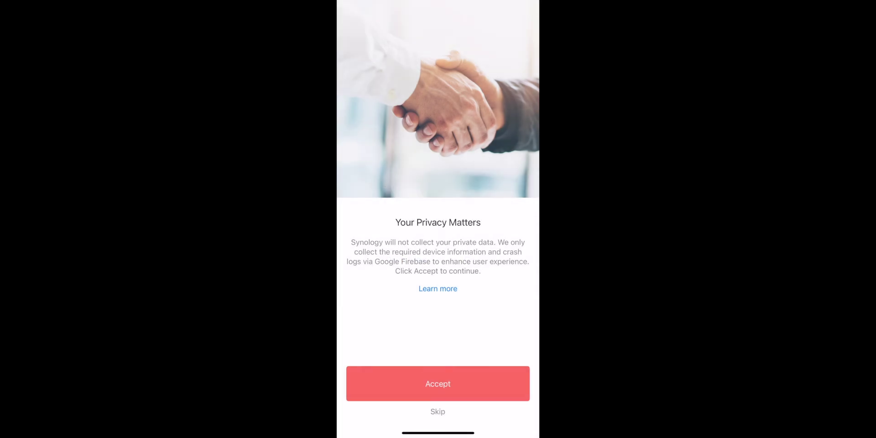
Accept the Synology Photos privacy notice, and highlight the NAS's IP address without the port in the Mac's browser.
left_click(437, 383)
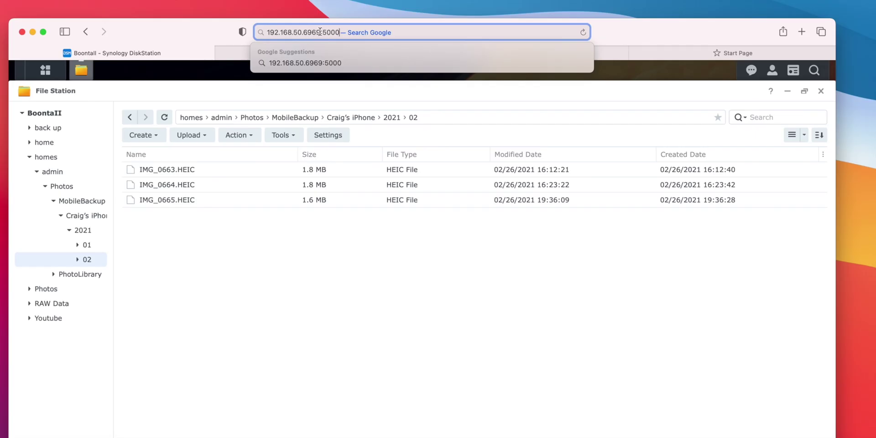
left_click_drag(321, 32, 263, 32)
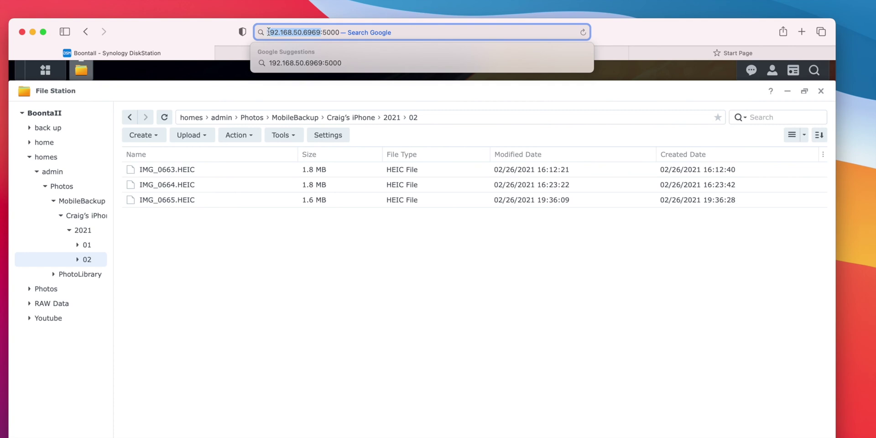
mouse_move(319, 33)
left_mouse_down()
mouse_move(294, 33)
mouse_move(302, 35)
left_mouse_up()
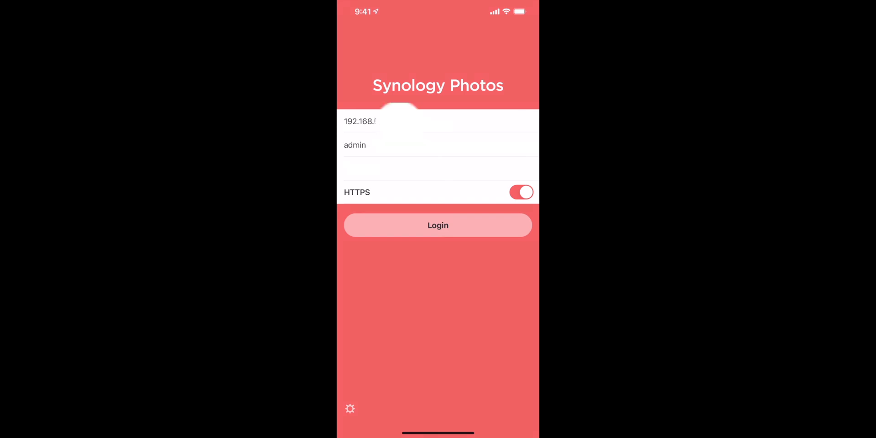
Sign in to Synology Photos on the iPhone with the NAS's IP address and the admin account over HTTPS.
left_click(366, 145)
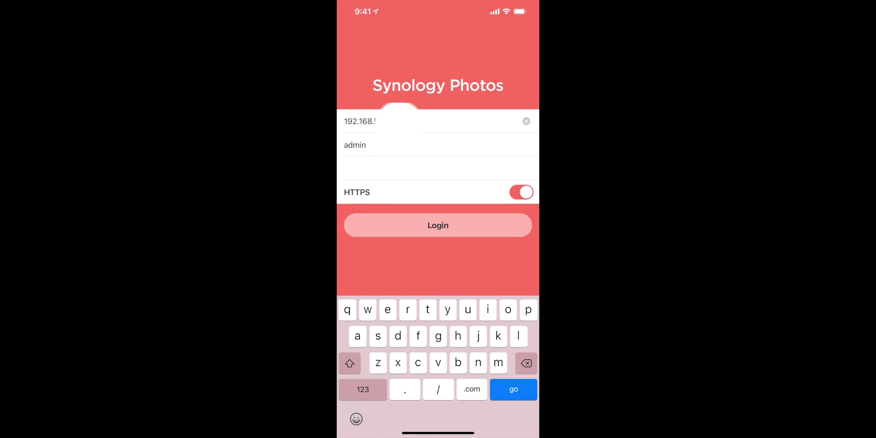
key("Return")
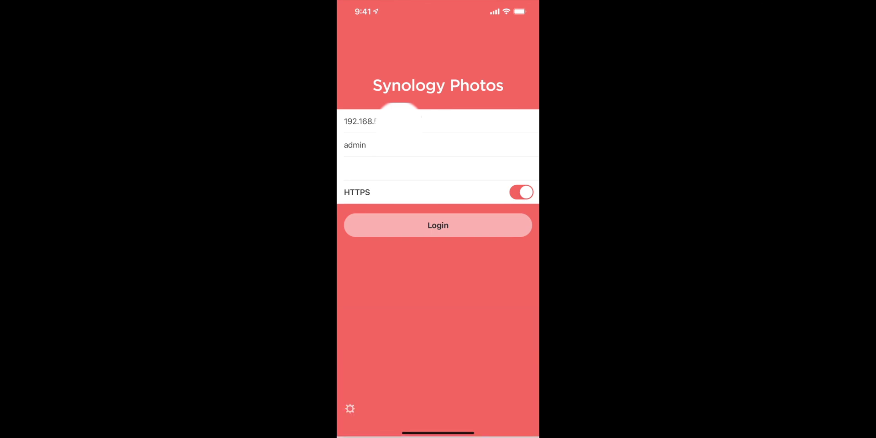
left_click(438, 121)
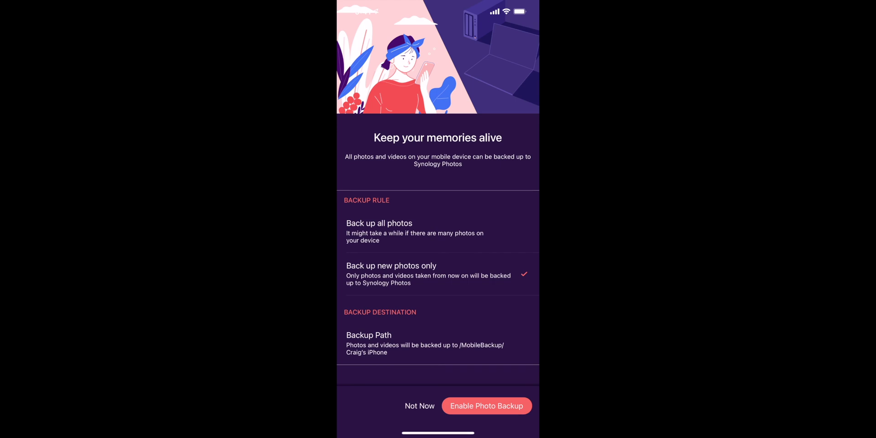
Review the backup rule and destination on the iPhone, and browse to the Photos/MobileBackup phone folder in File Station and Finder.
scroll(438, 182, "down", 1)
scroll(438, 218, "down", 1)
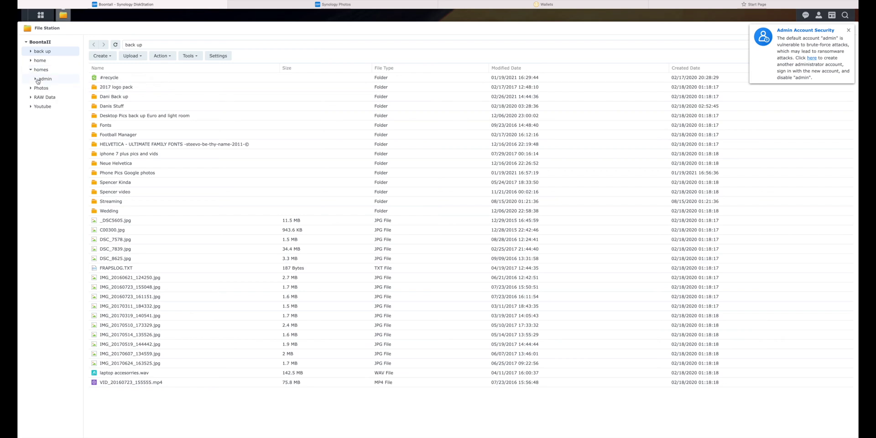
left_click(36, 79)
left_click(41, 88)
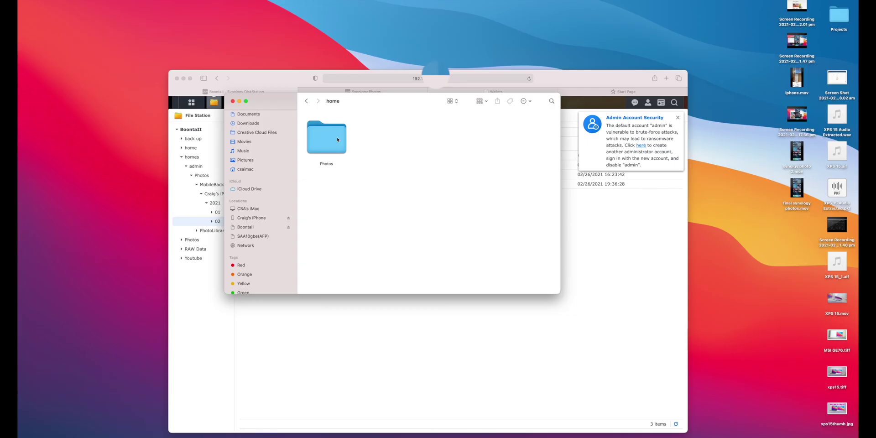
double_click(337, 139)
left_click(385, 144)
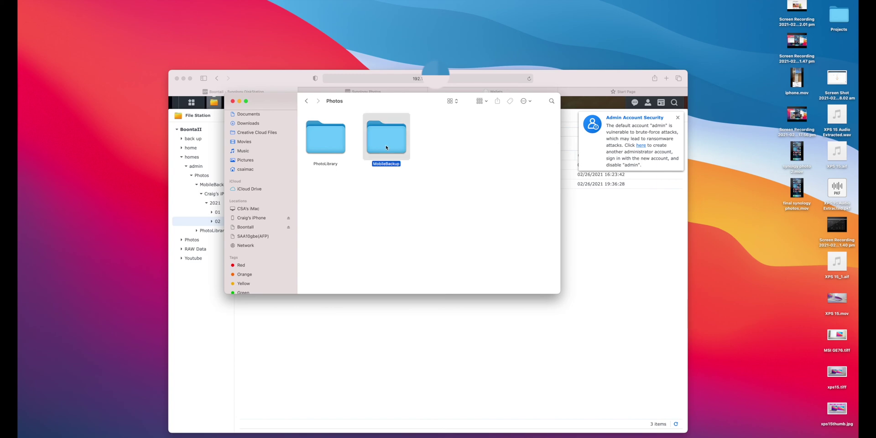
double_click(384, 144)
left_click(331, 144)
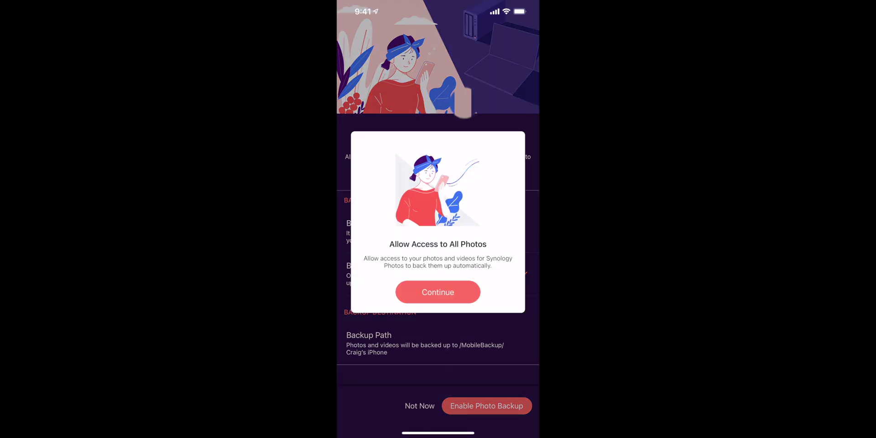
Enable photo backup for new photos only on the iPhone, allowing access to all photos and notifications.
left_click(437, 292)
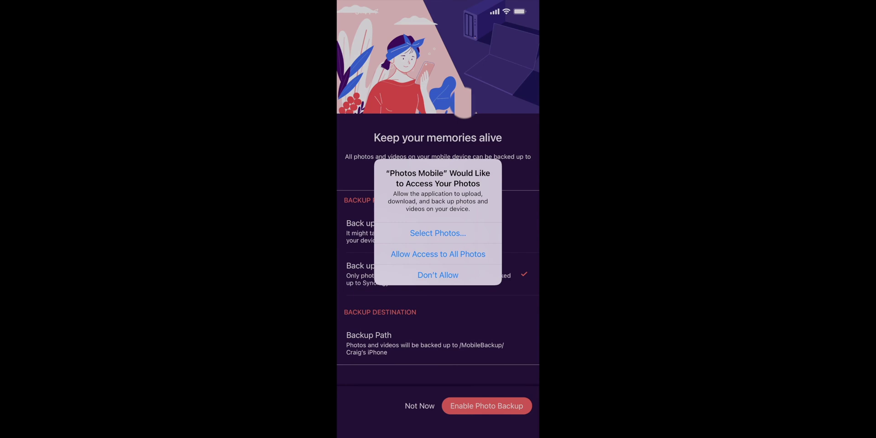
left_click(437, 254)
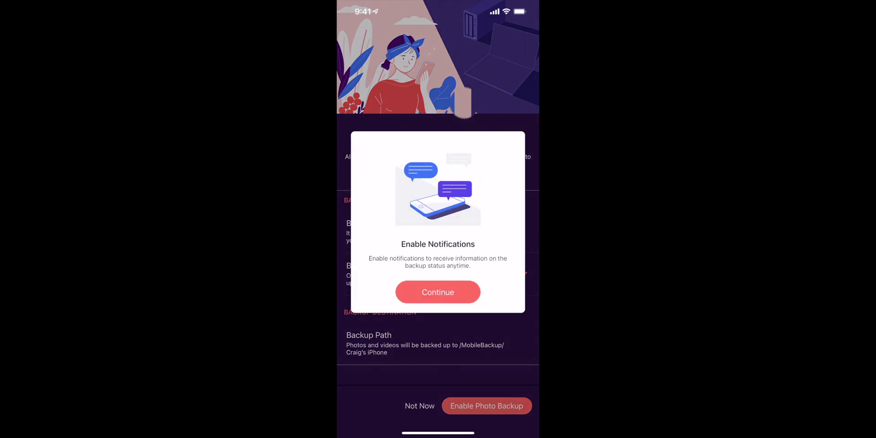
left_click(437, 292)
left_click(469, 254)
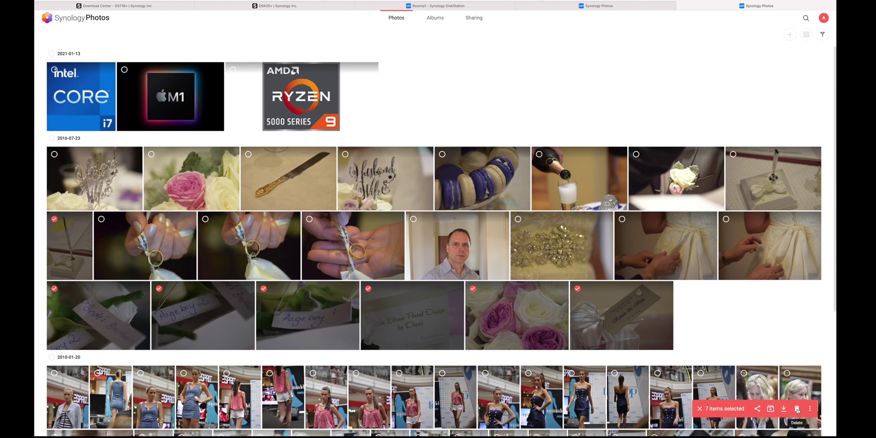
Open the additional actions for the selected 2016-07-23 photos in Synology Photos on the Mac.
left_click(810, 409)
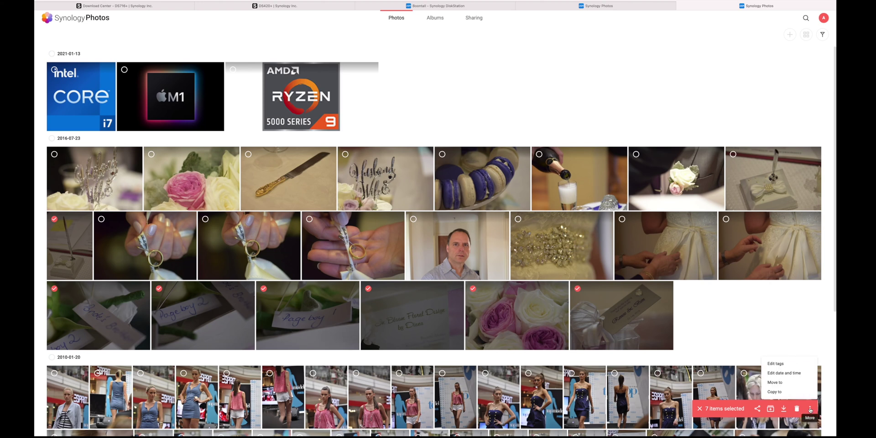